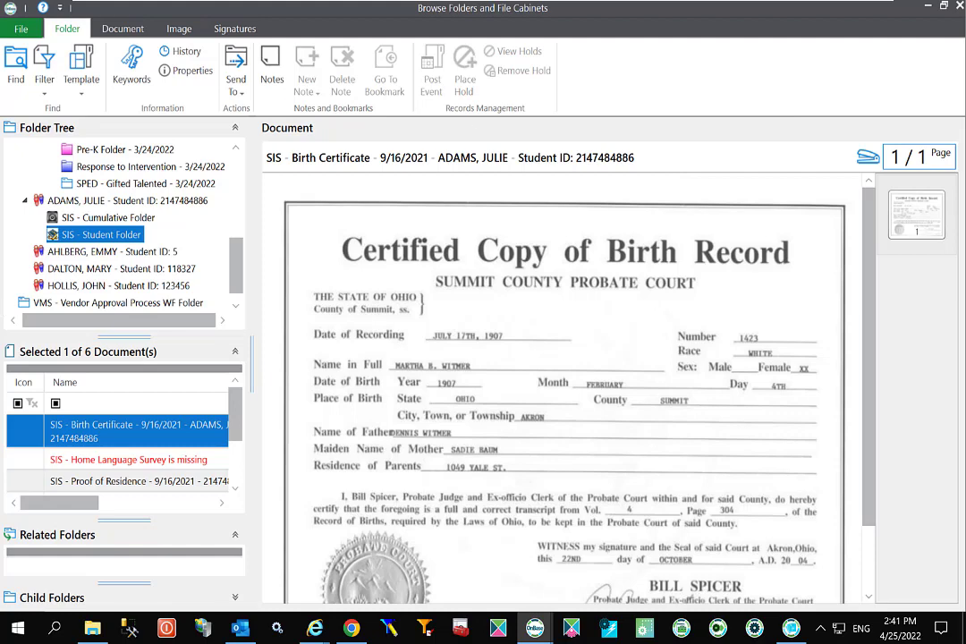
- Drop the desktop Home Language Survey PDF onto the folder browser for import, with document type group Student Services and type SIS - Home Language Survey
click(942, 8)
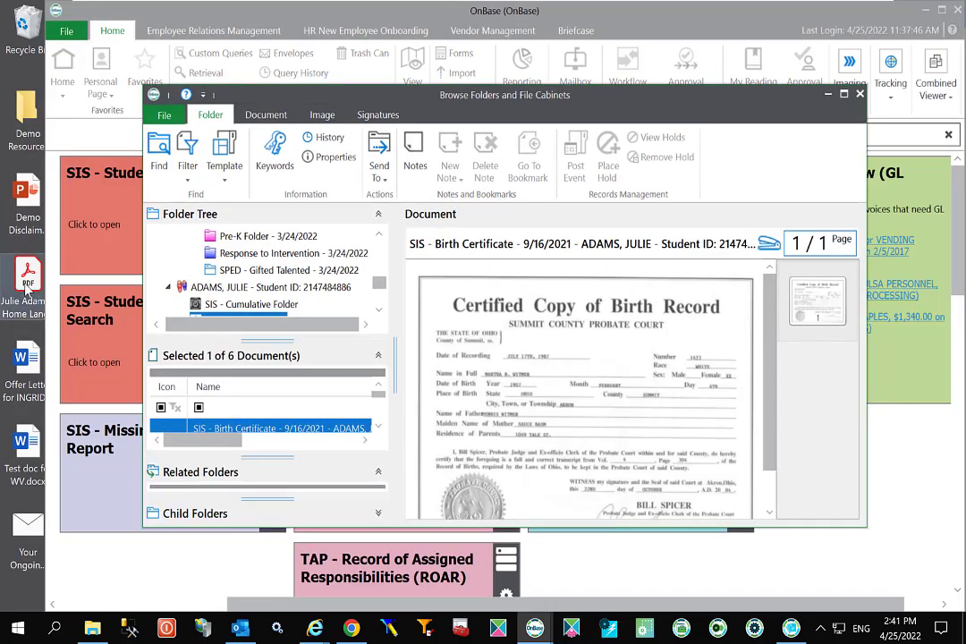
drag(175, 310, 239, 297)
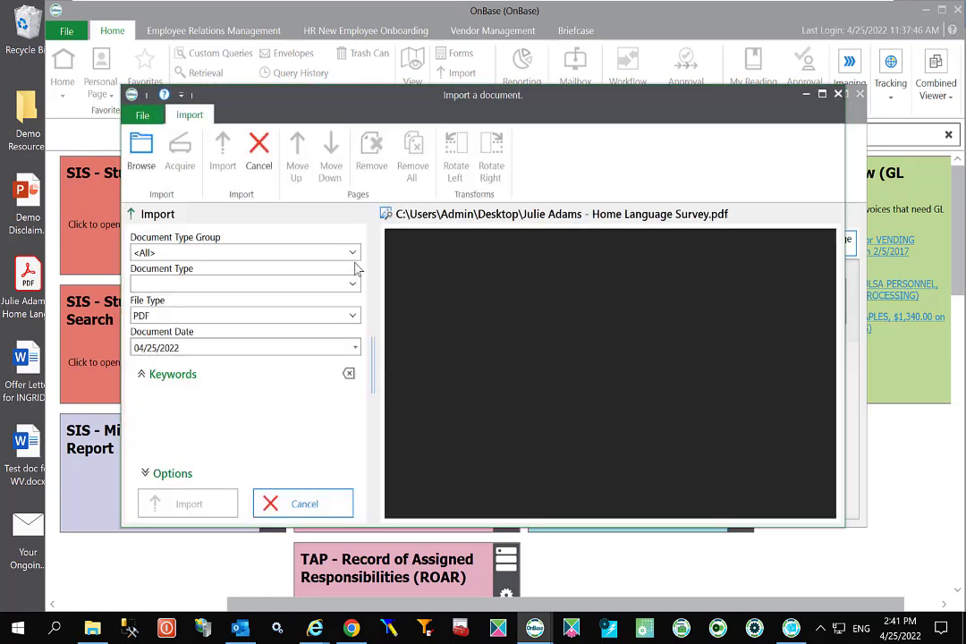
click(352, 253)
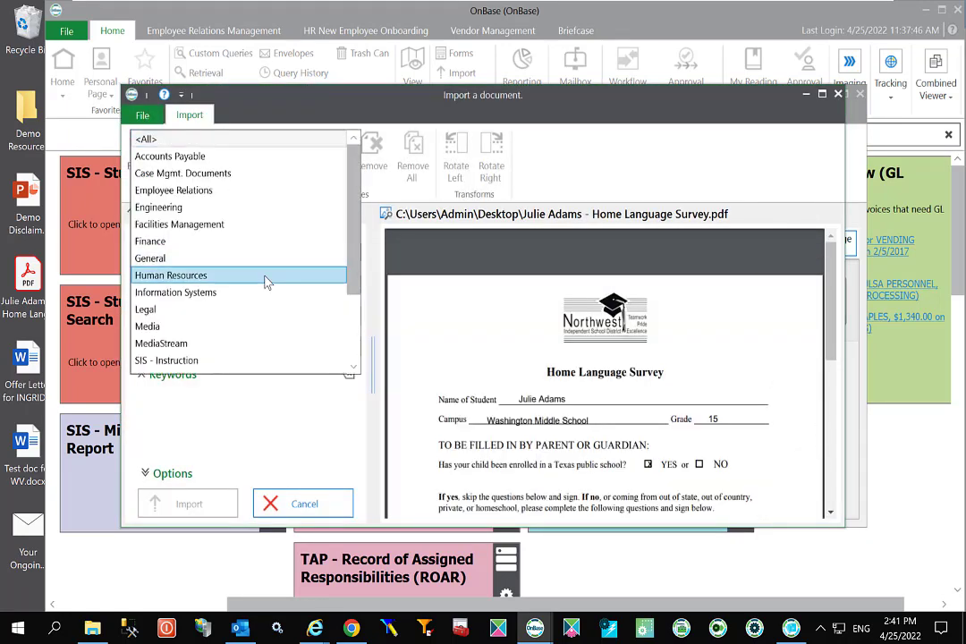
scroll(253, 342, down, 2)
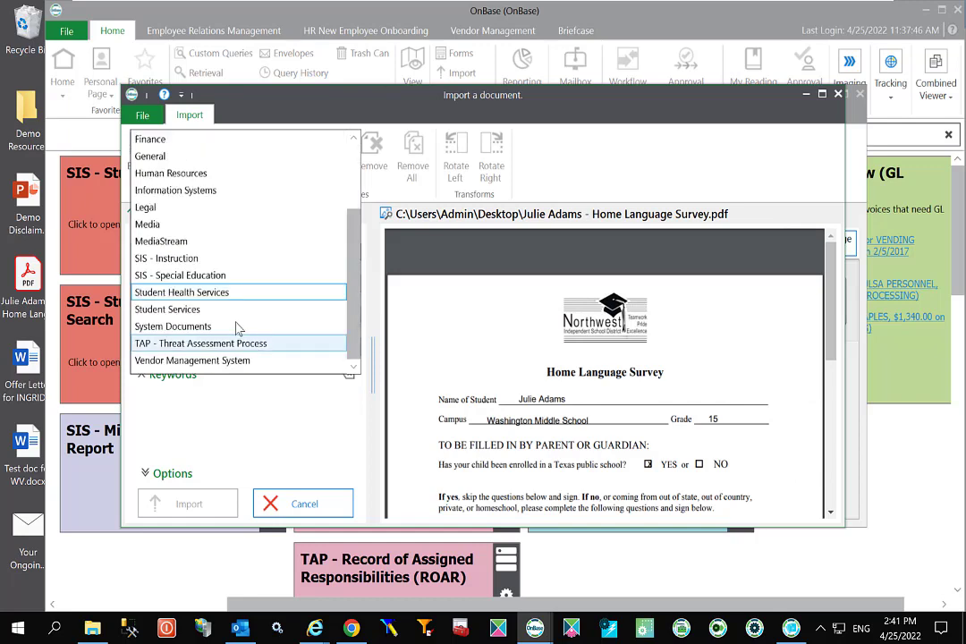
click(237, 317)
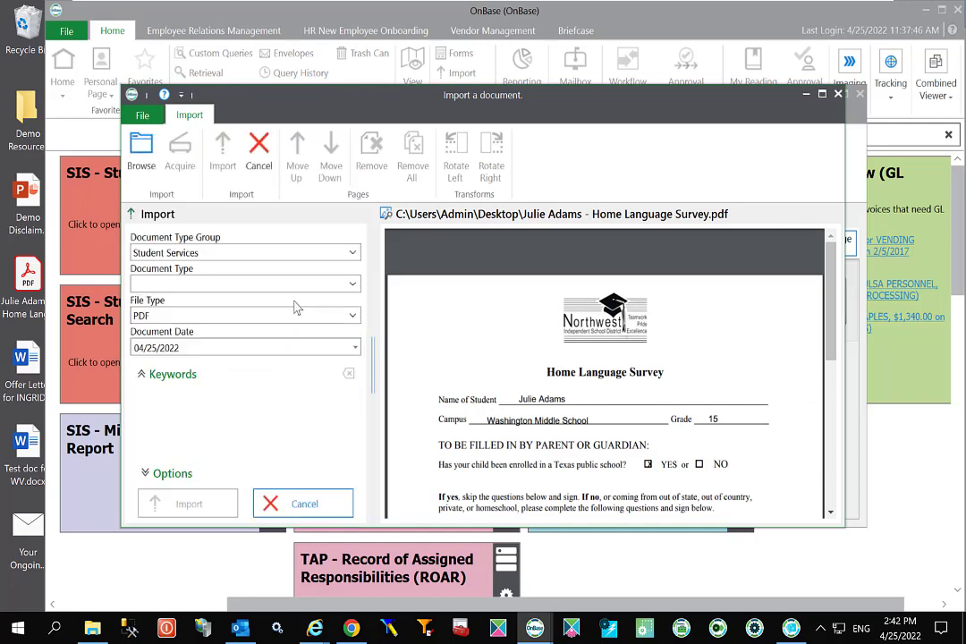
click(345, 288)
click(298, 253)
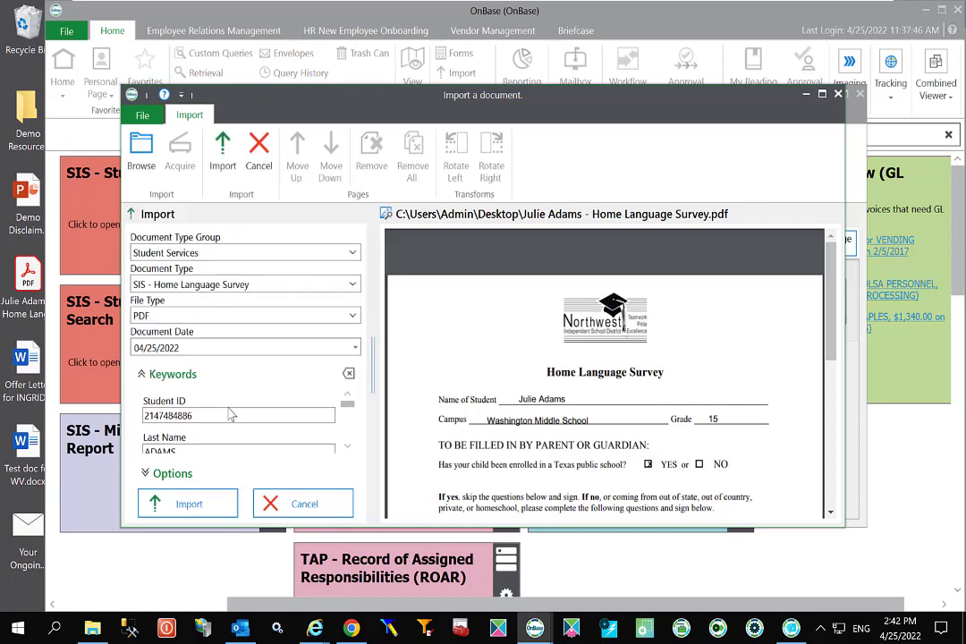
- Check the student keywords for the survey, import the document, and dismiss the folder message
scroll(232, 412, down, 2)
scroll(230, 408, up, 2)
click(192, 507)
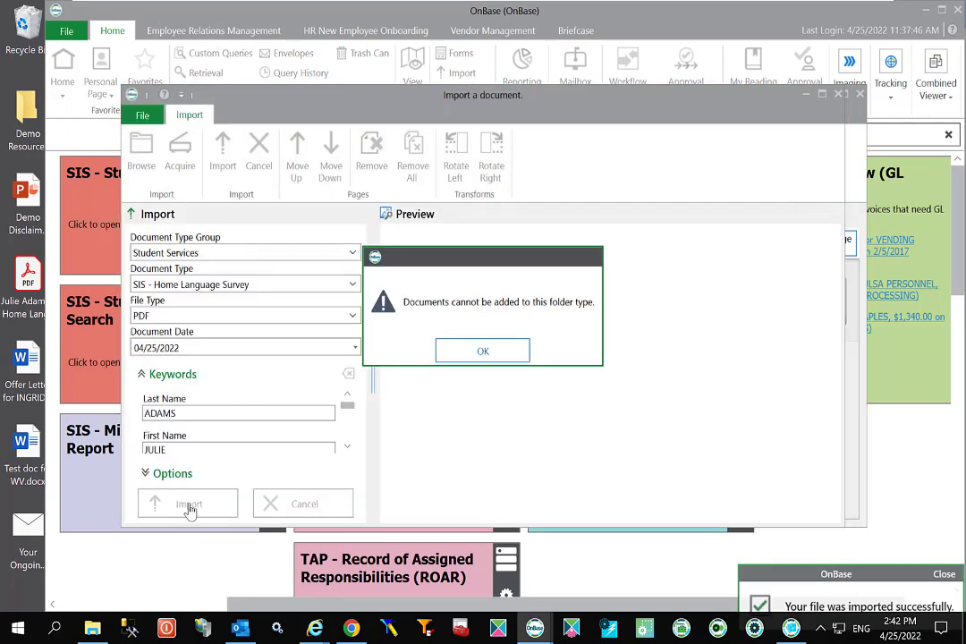
click(460, 355)
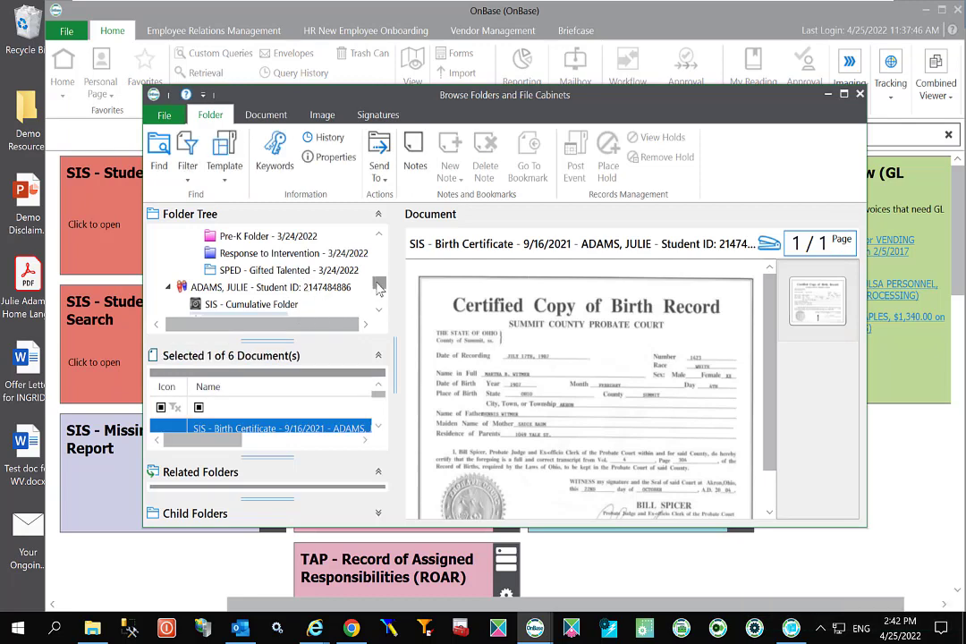
- Import the Home Language Survey PDF into the student's SIS - Student Folder as Student Services, type SIS - Home Language Survey
scroll(318, 246, down, 1)
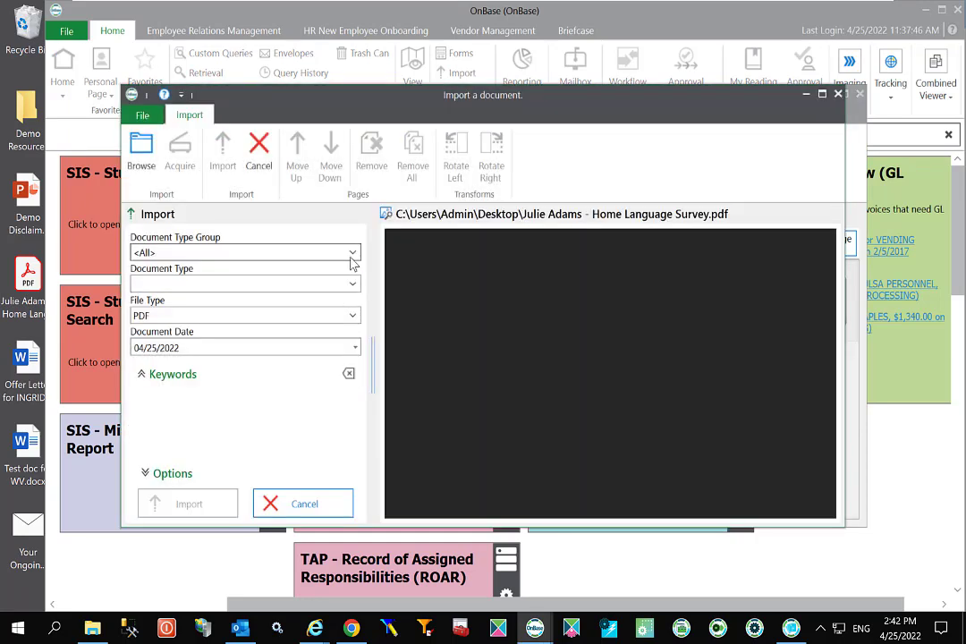
click(354, 253)
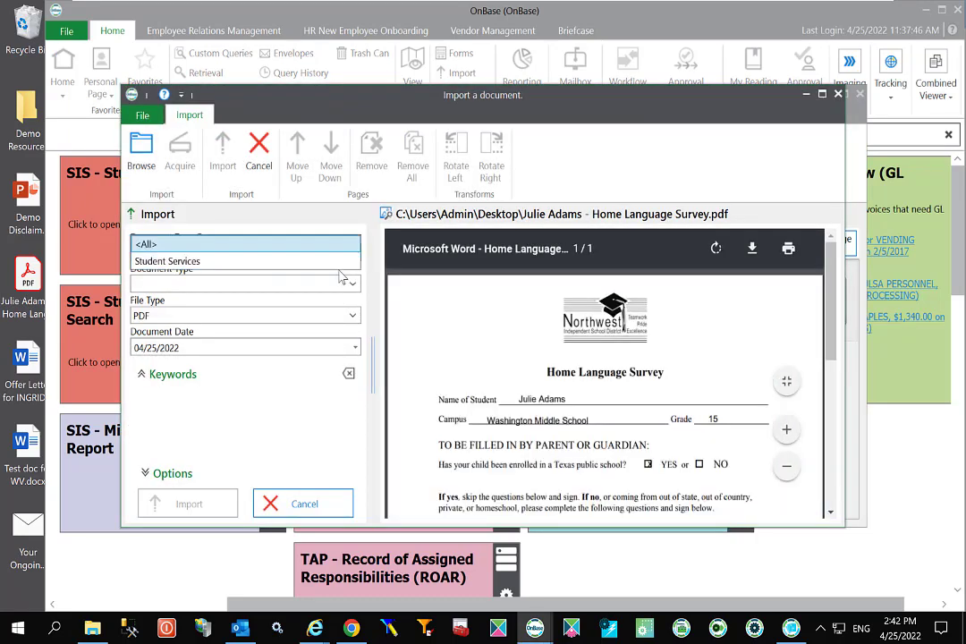
click(340, 268)
click(352, 284)
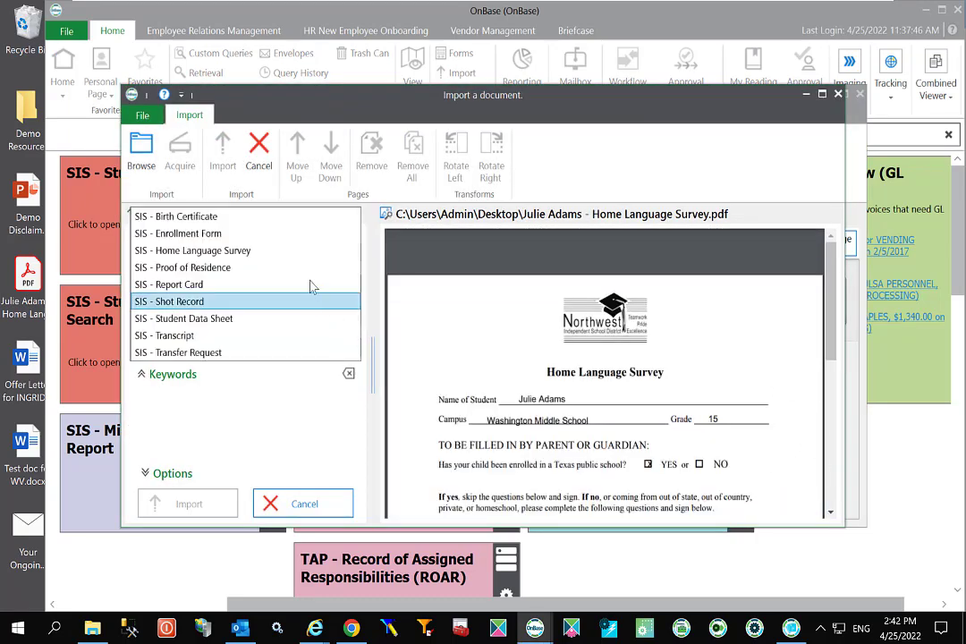
click(302, 253)
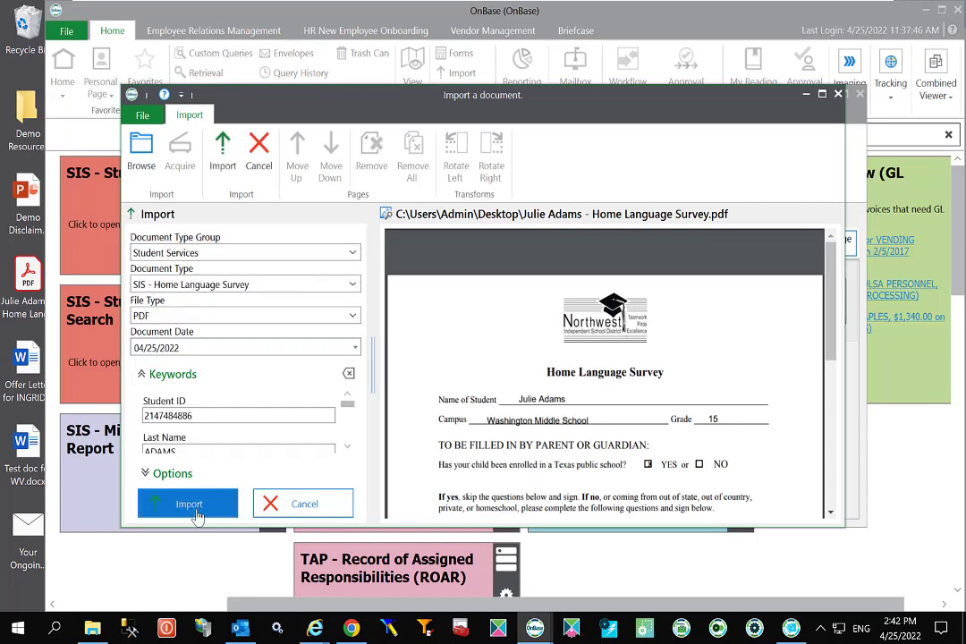
click(195, 508)
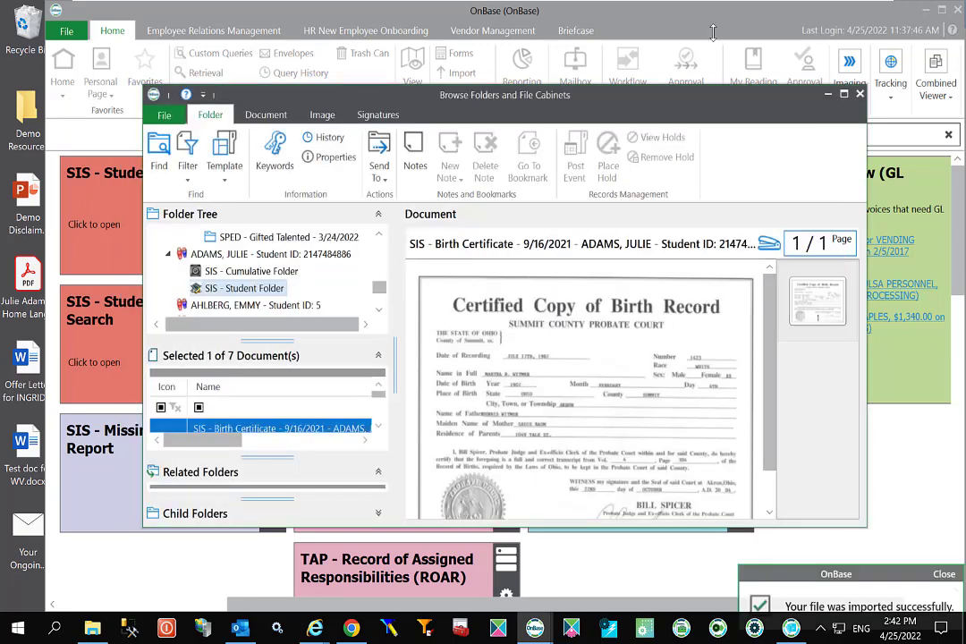
- Maximize the folder browser and select the SIS - Birth Certificate document in the student's folder
click(844, 94)
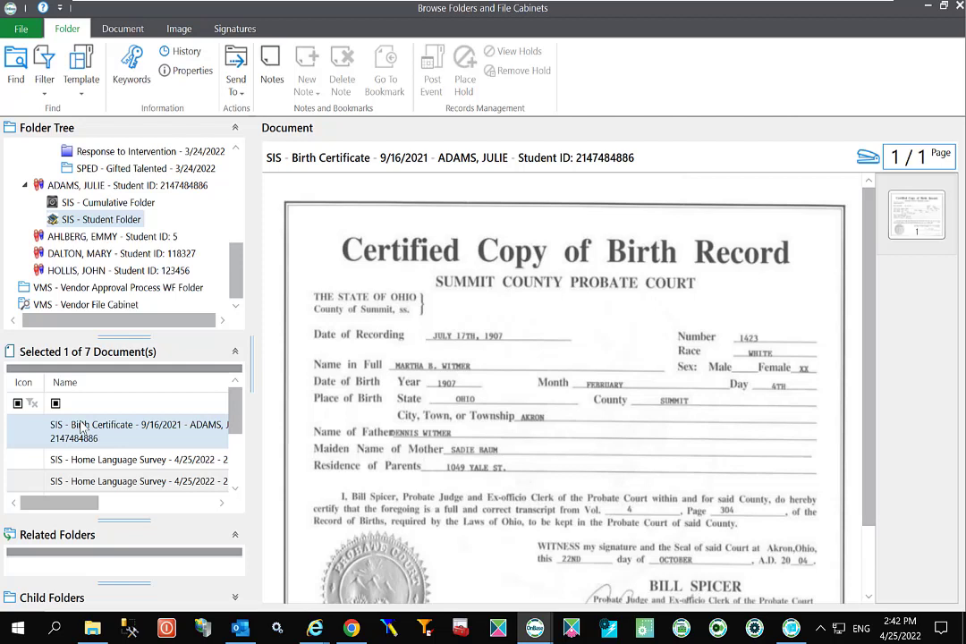
click(81, 428)
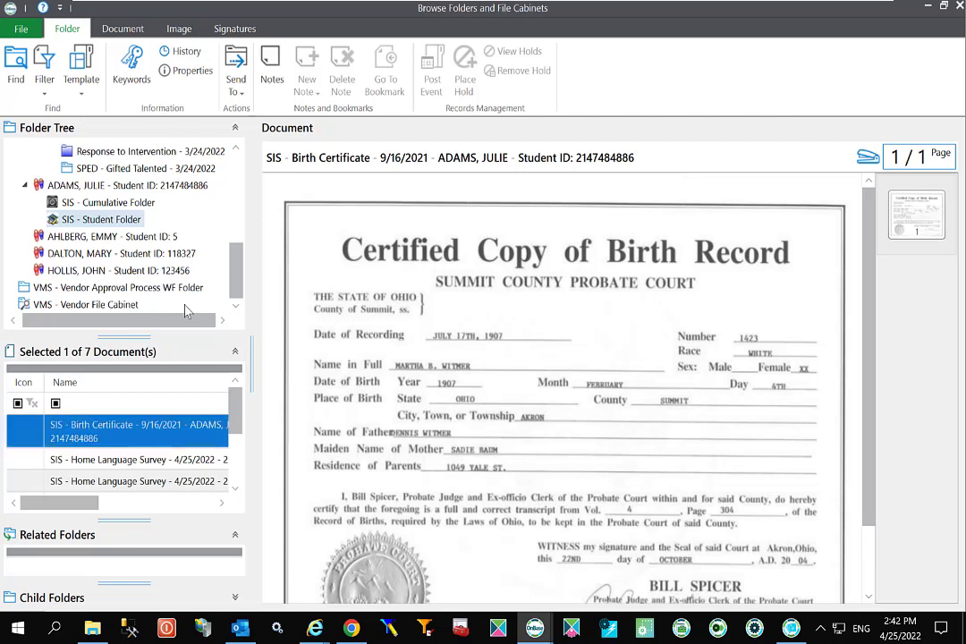
- Browse the employee folders in the HR File Cabinet, pick one employee file, and close the folder browser
scroll(234, 187, up, 3)
scroll(235, 188, up, 3)
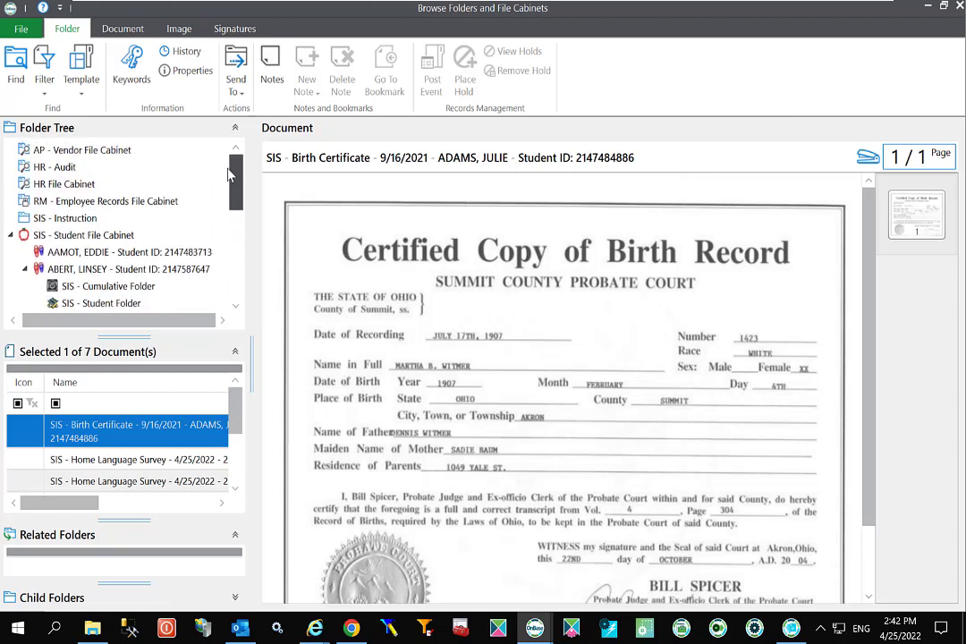
click(62, 183)
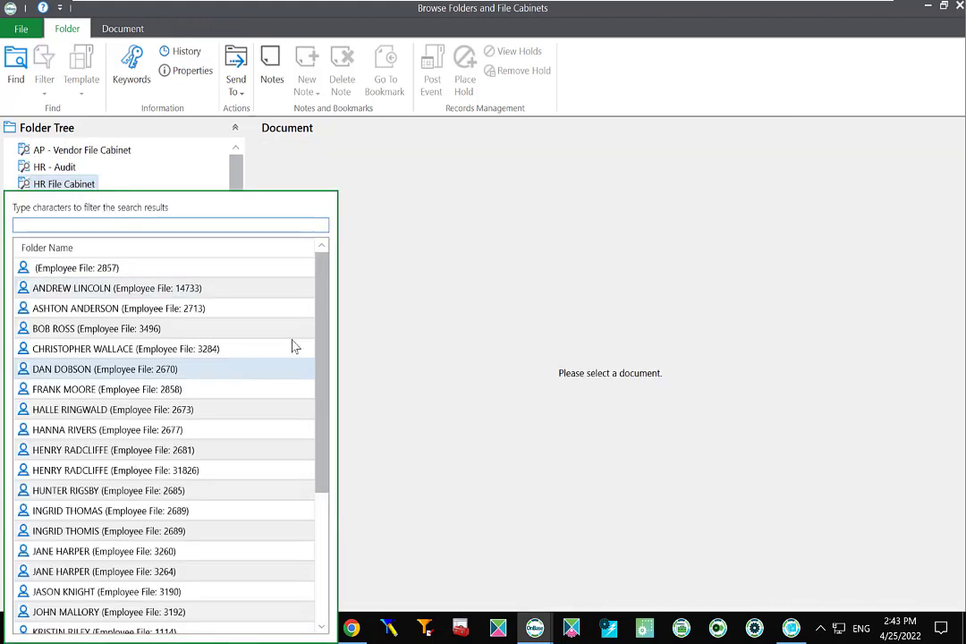
drag(322, 528, 216, 345)
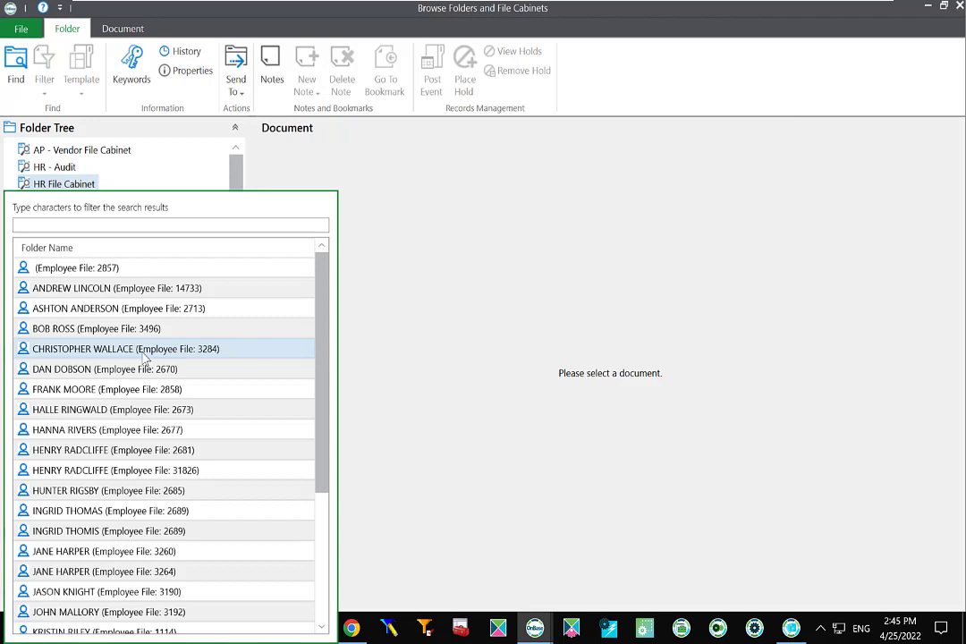
click(145, 351)
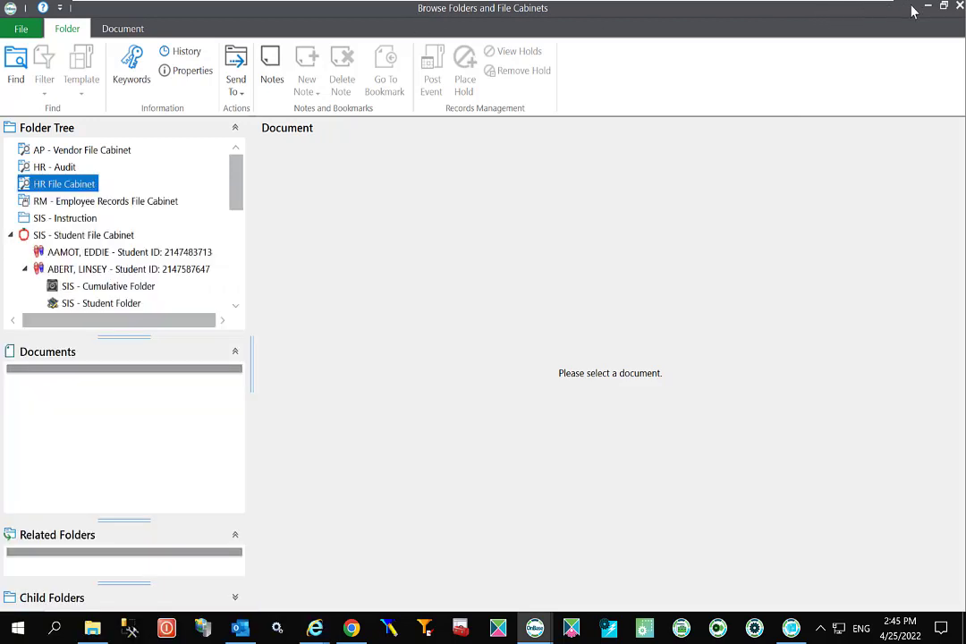
click(960, 12)
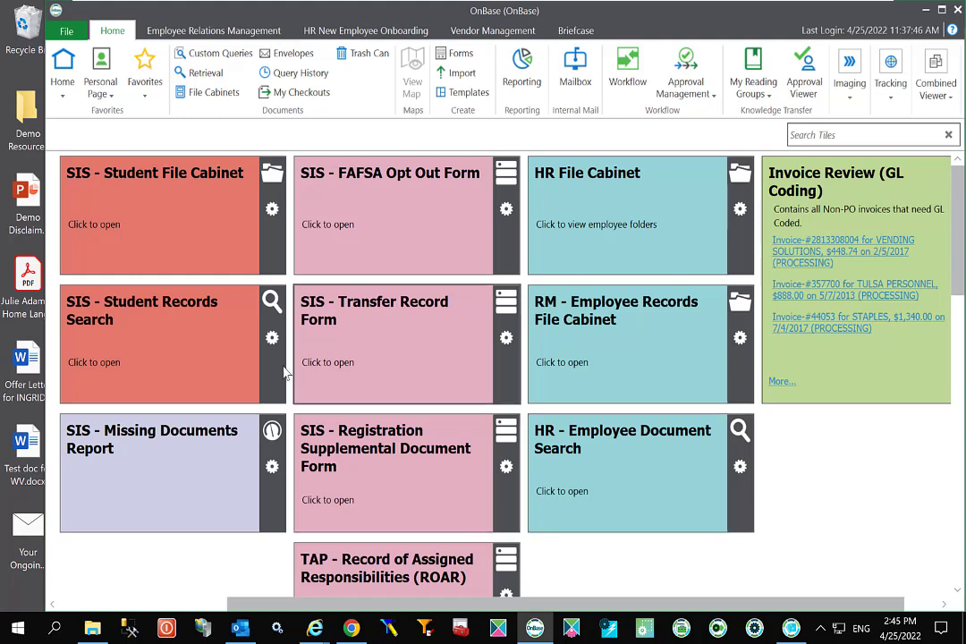
- Run the SIS - Student Records Search for a student ID in an enlarged query window, review the documents, and close the window
click(141, 306)
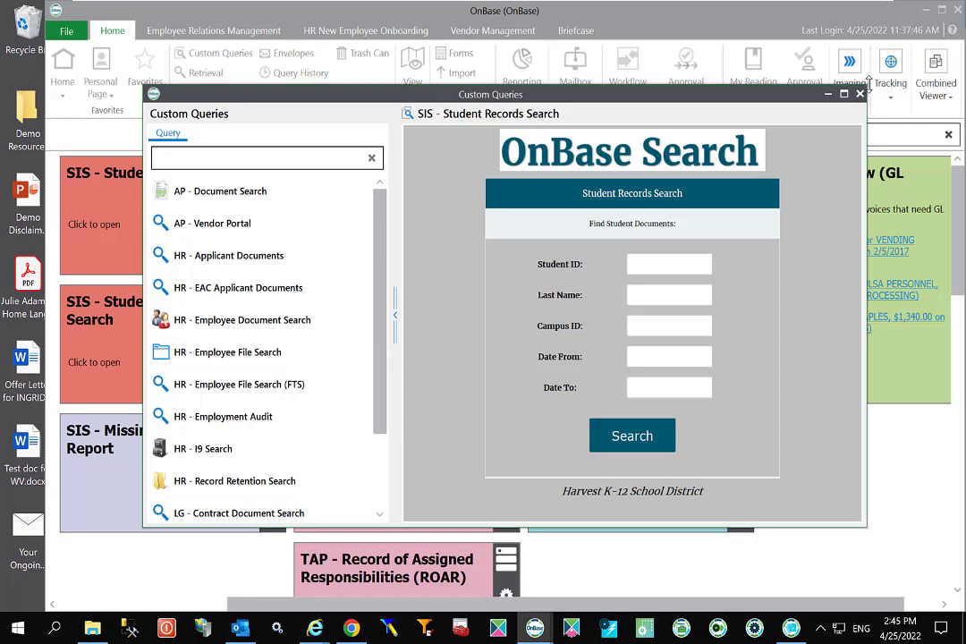
drag(865, 88, 917, 30)
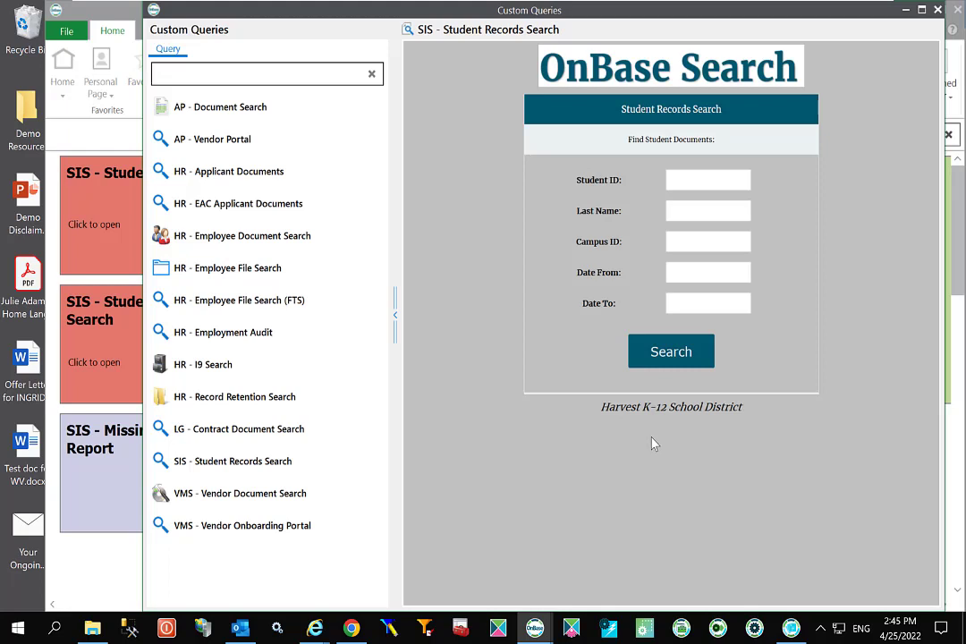
click(677, 180)
text(5)
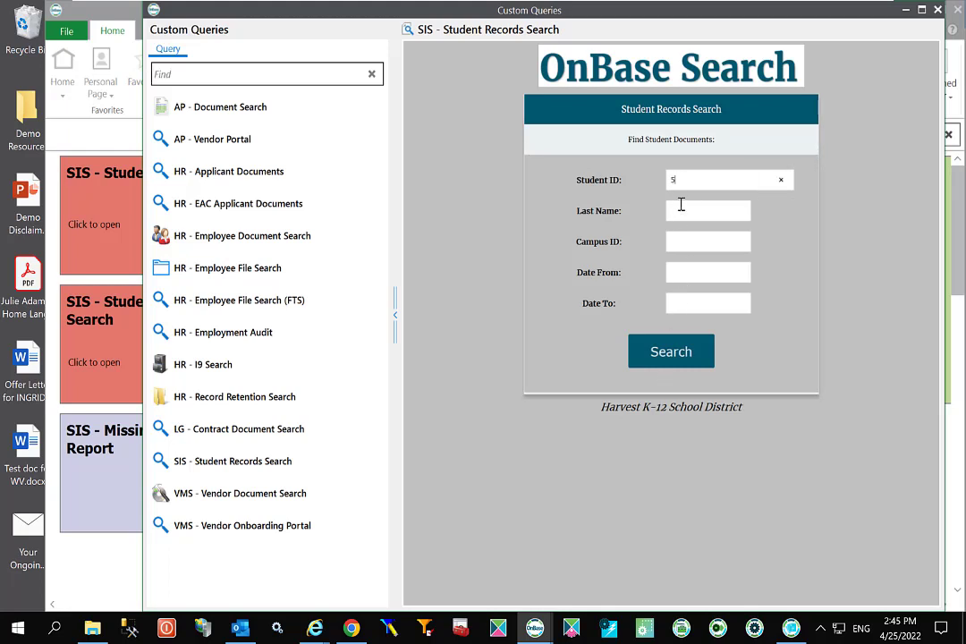
click(695, 350)
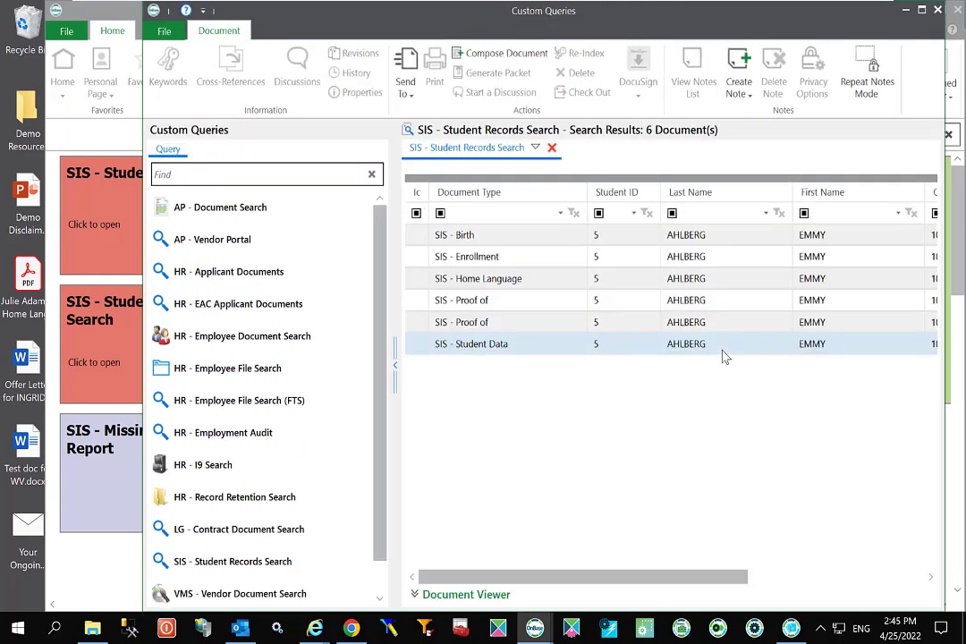
click(719, 280)
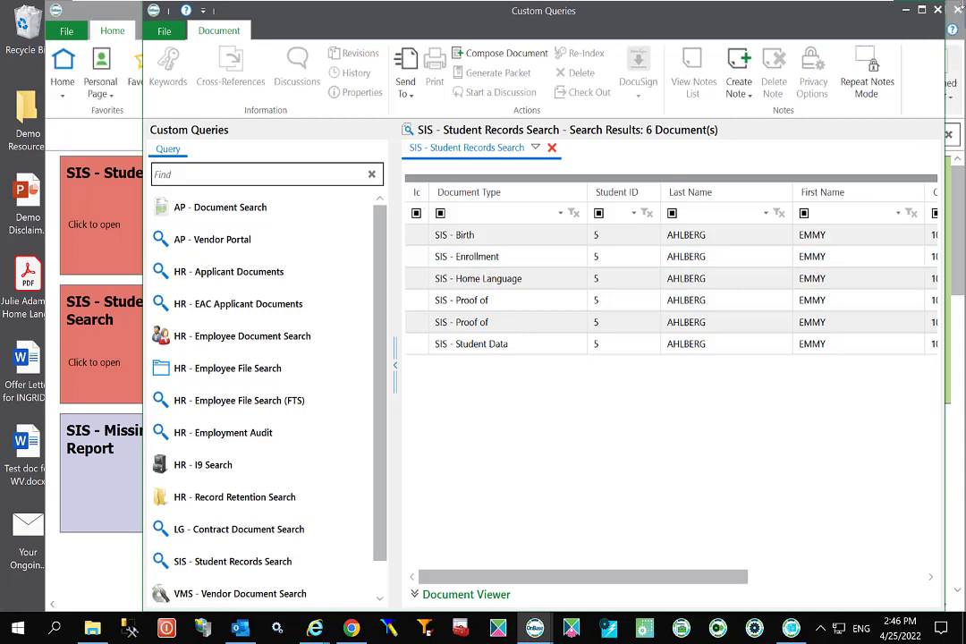
click(939, 11)
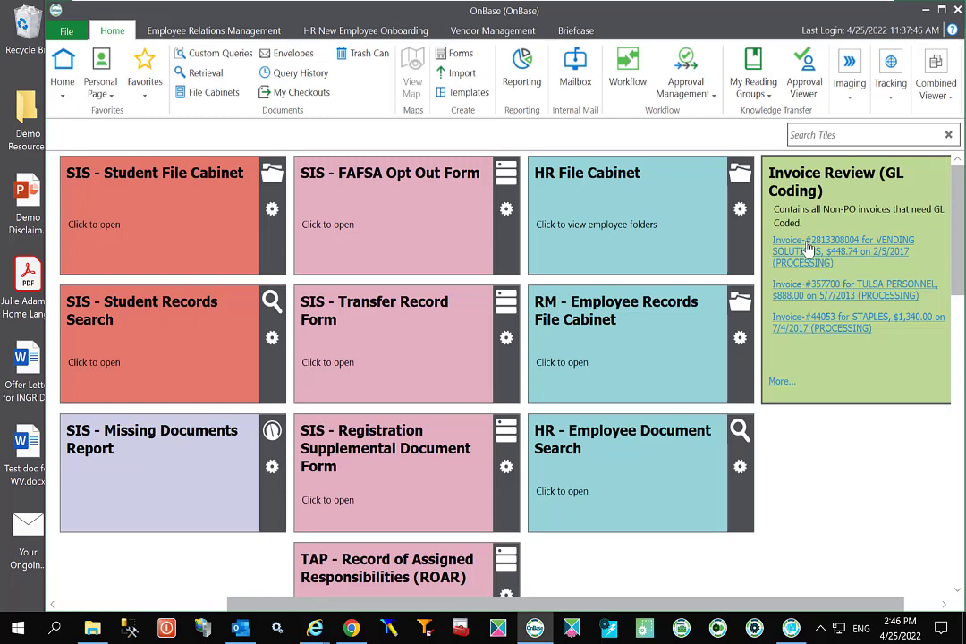
- Switch to Internet Explorer and show the eSchoolPLUS student summary page
click(356, 630)
mouse_move(332, 608)
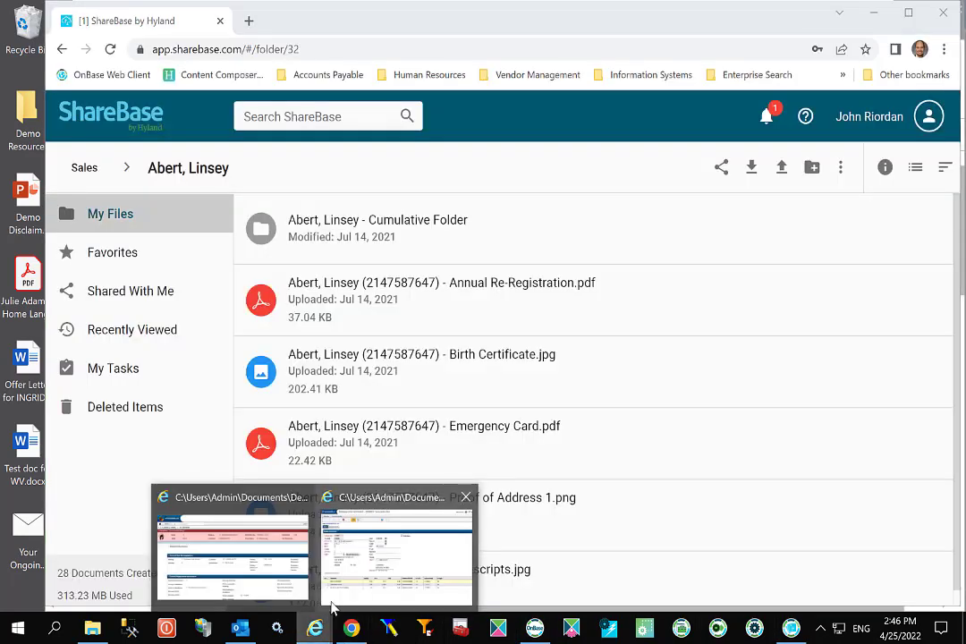
click(237, 492)
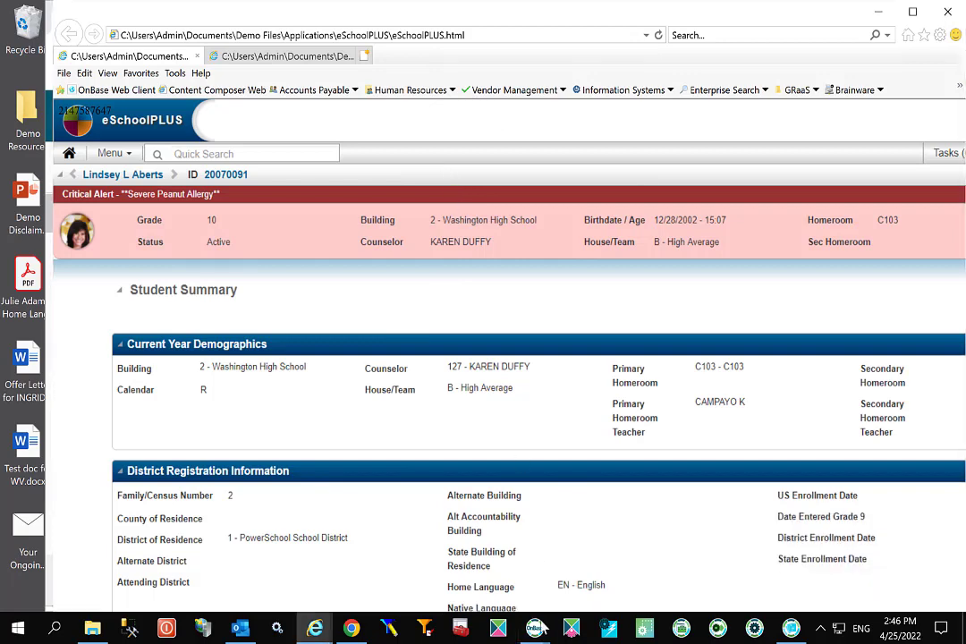
- Bring up the OnBase student document list over eSchoolPLUS, view the SIS - Birth Certificate dated 3/24/2022, and close the list
mouse_move(534, 629)
click(578, 564)
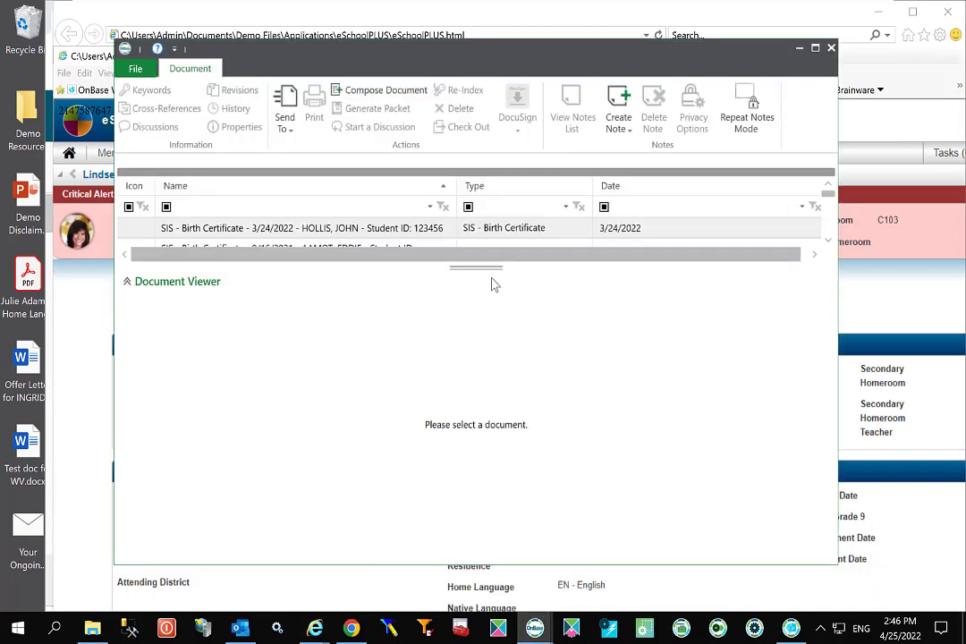
click(409, 234)
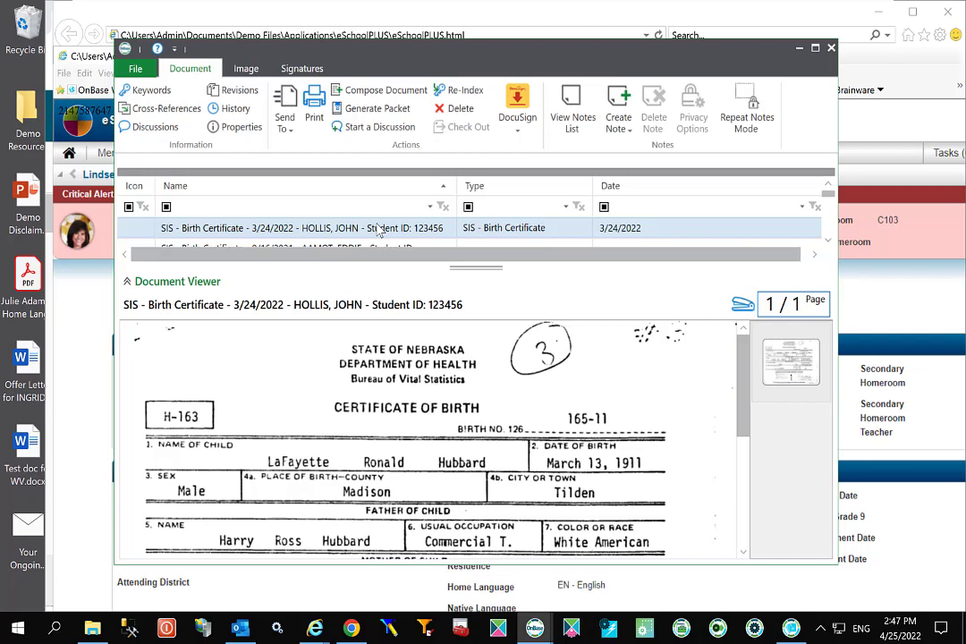
click(379, 230)
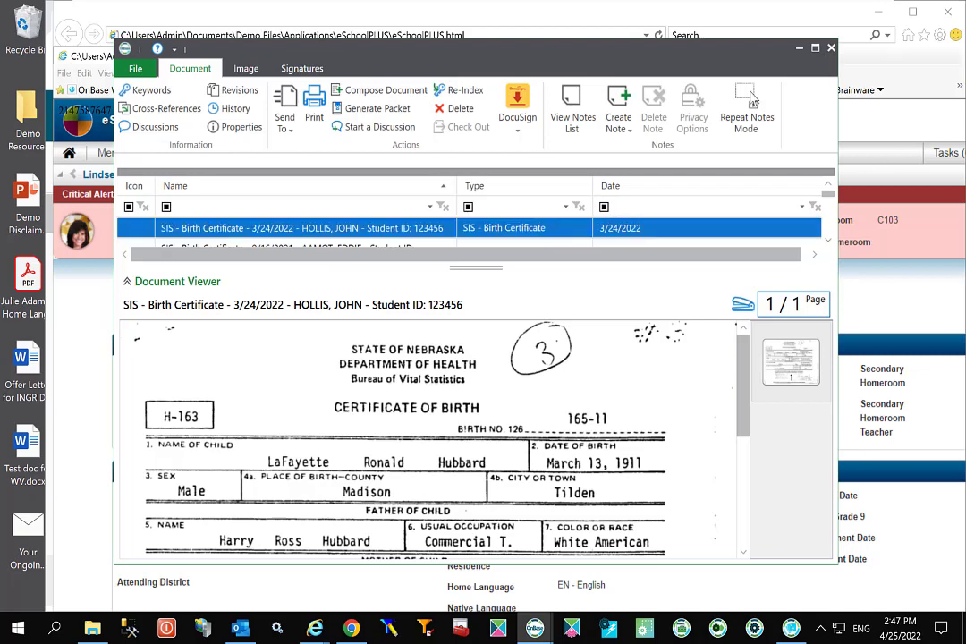
click(832, 48)
- Retrieve the OnBase documents from the eFinancePlus purchase order page, enlarge the document list, and view an AP - PO Invoices document
click(269, 56)
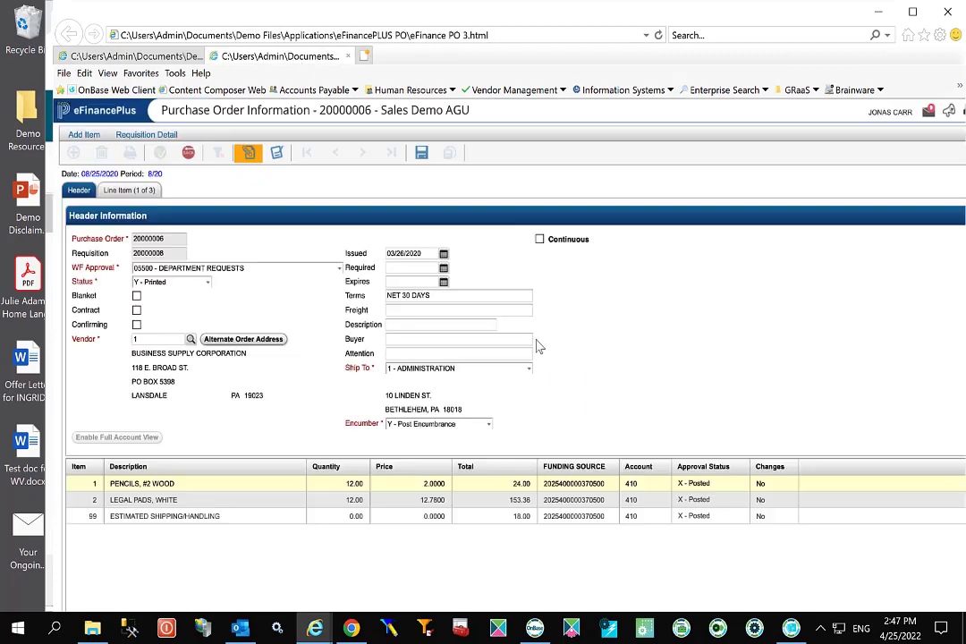
double_click(549, 290)
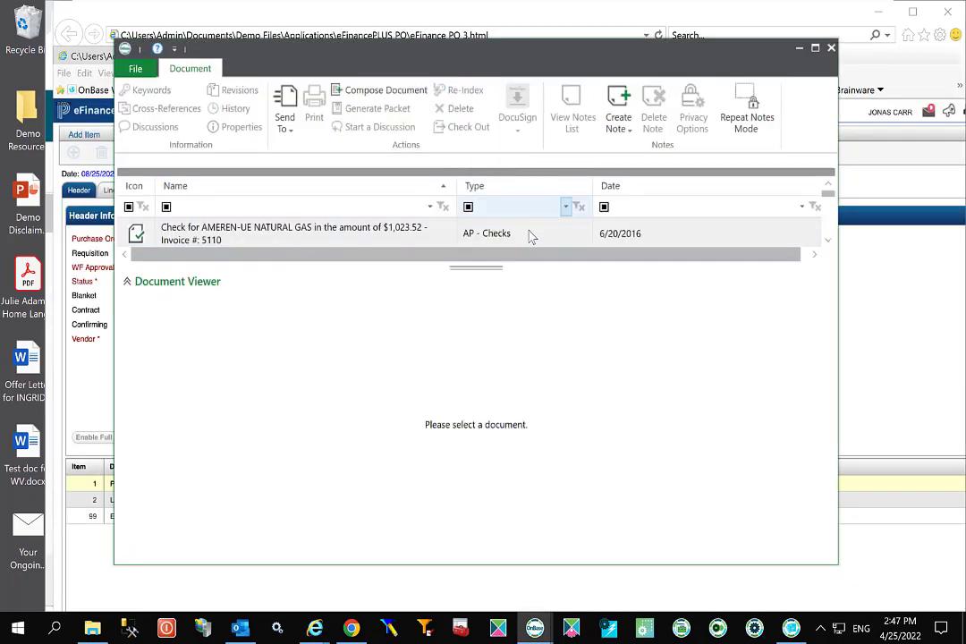
drag(479, 322, 480, 323)
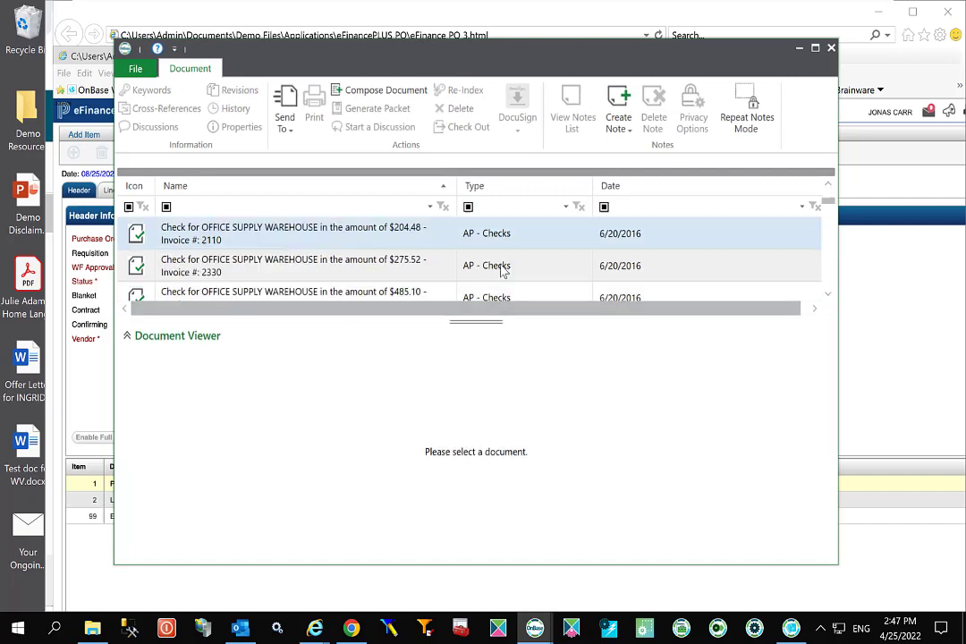
click(502, 273)
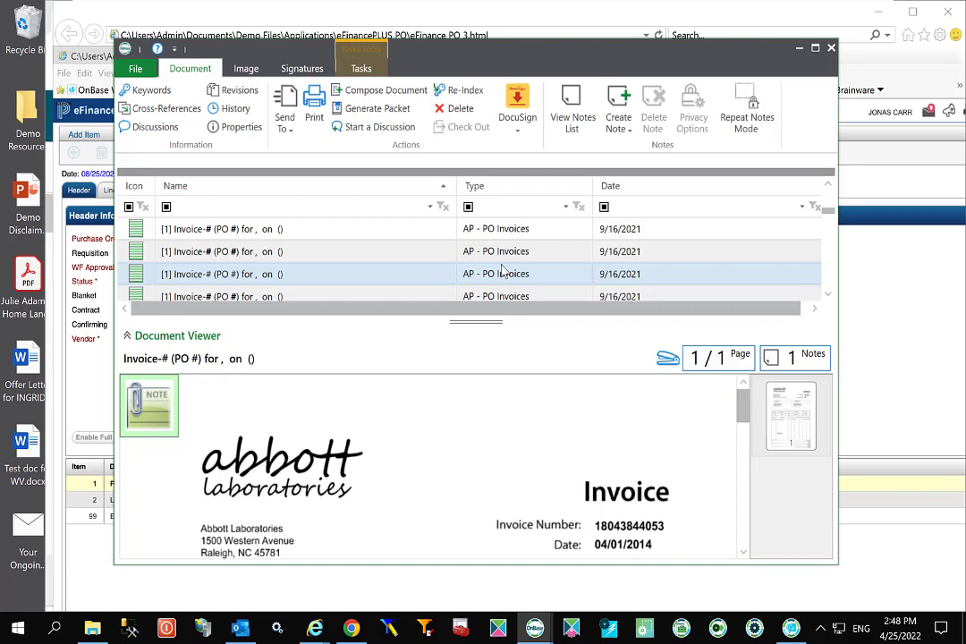
- Select another AP - PO Invoices document dated 9/16/2021, close the document list, and return to the eSchoolPLUS student summary page
click(504, 272)
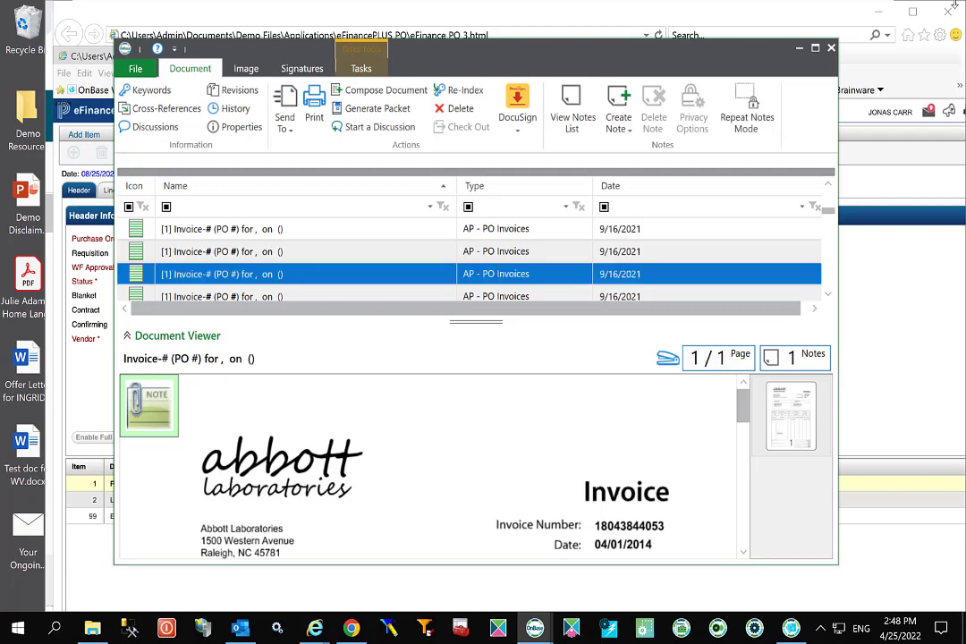
click(832, 51)
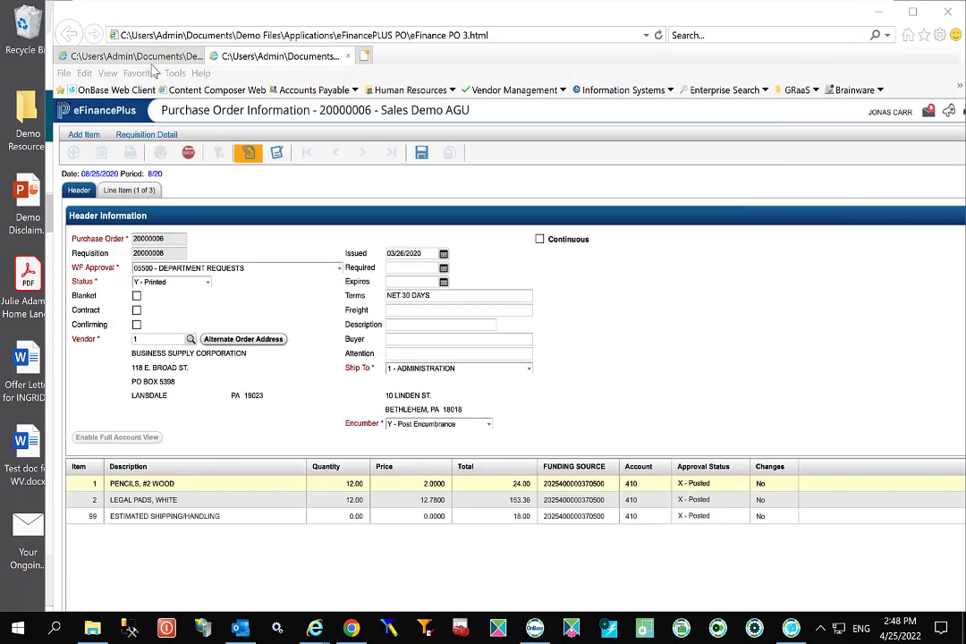
click(109, 57)
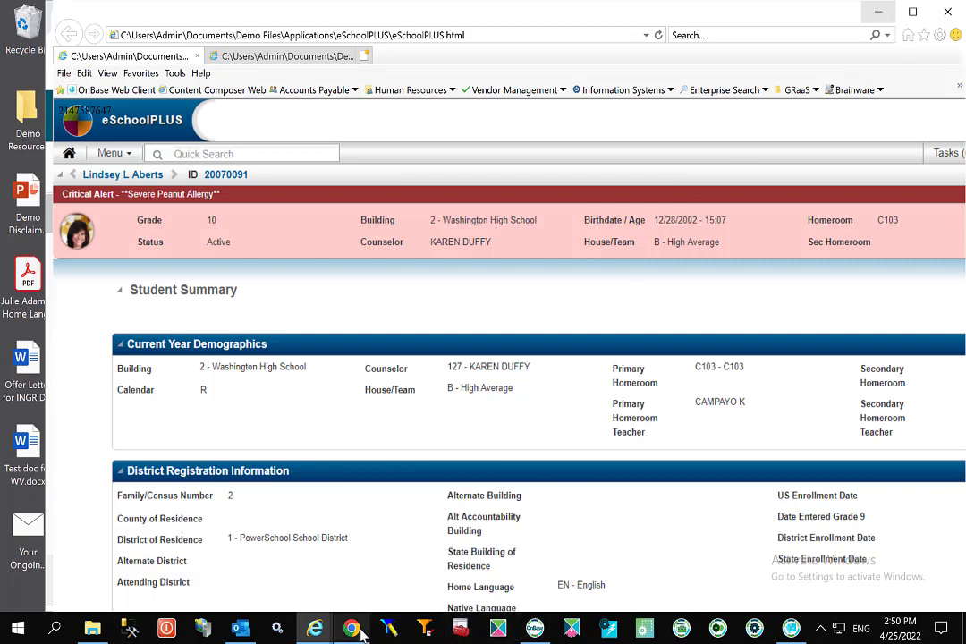
- In OnBase, open the SIS - Transfer Record Form and automatically complete the student information, leaving the authorization attachment empty
click(534, 629)
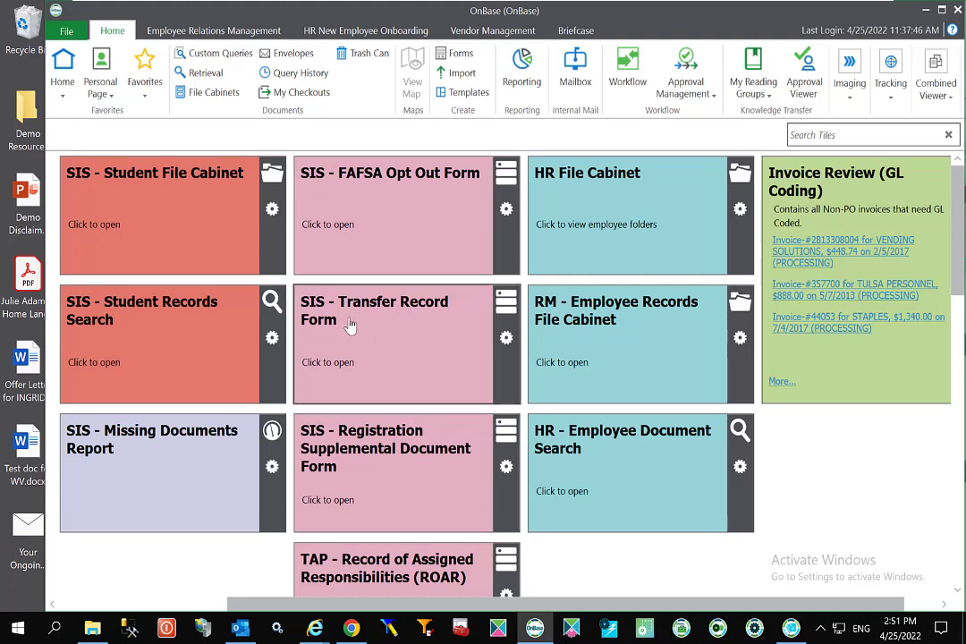
click(402, 331)
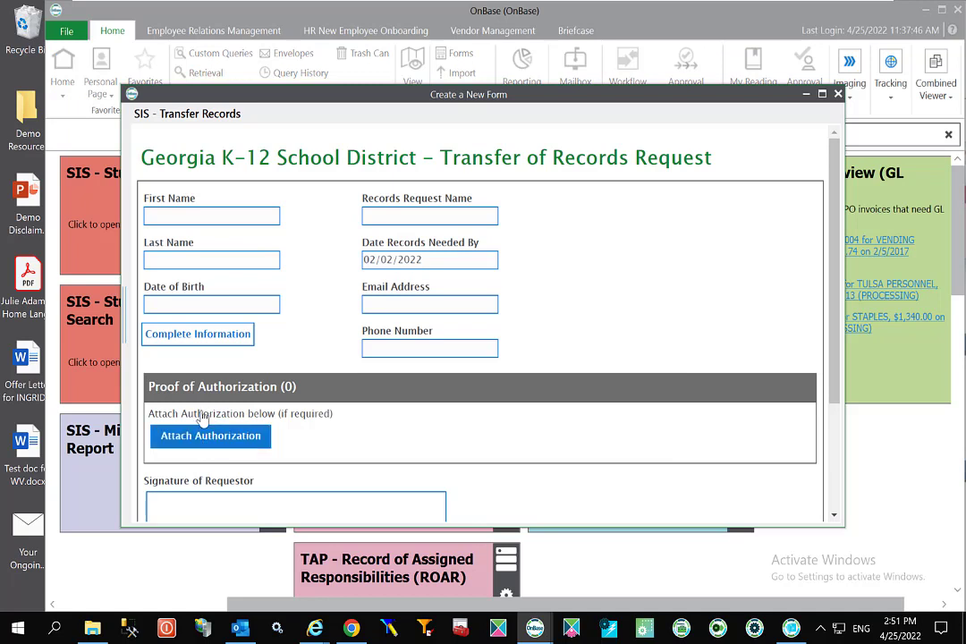
click(203, 346)
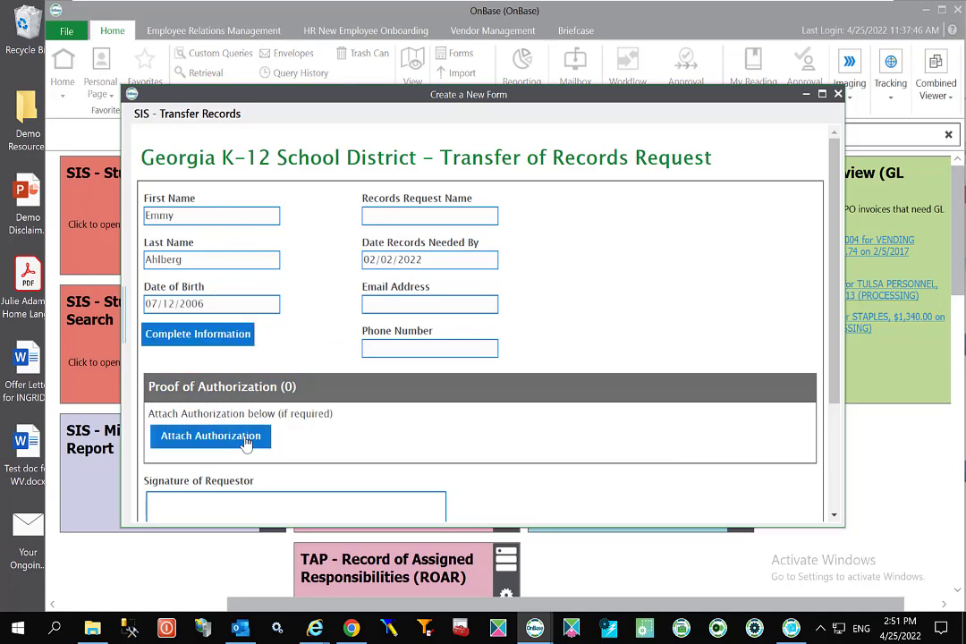
click(214, 436)
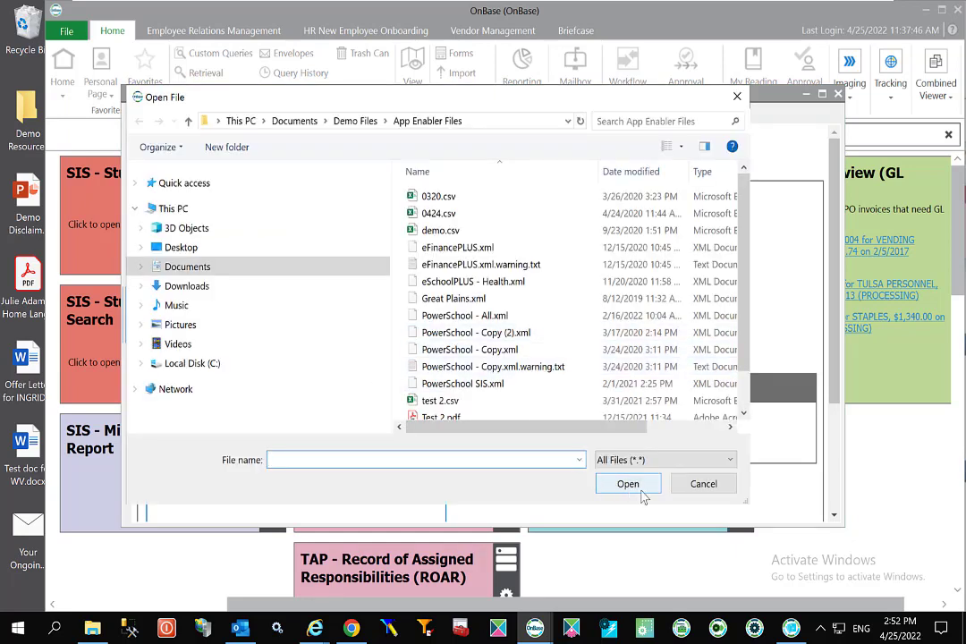
click(704, 485)
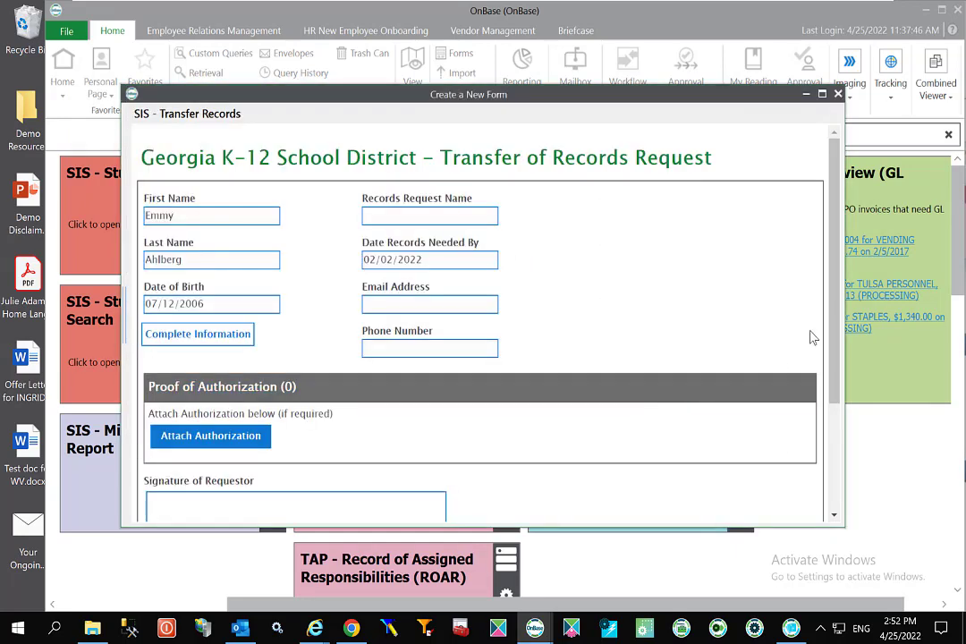
- Sign the transfer of records request with a freehand requestor signature and submit it, declining to create another form
scroll(841, 349, down, 3)
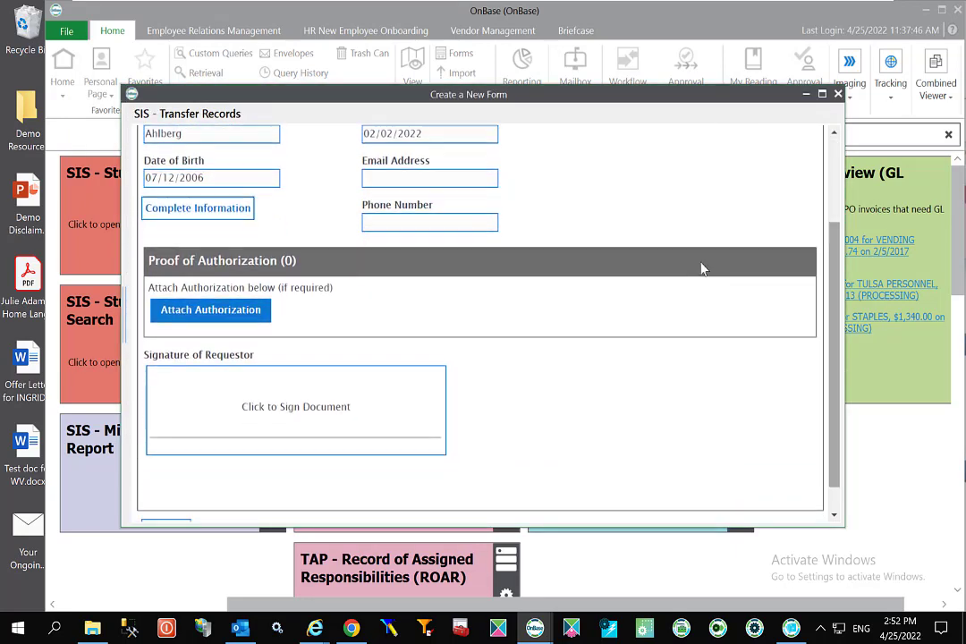
click(236, 372)
mouse_move(346, 256)
mouse_down()
mouse_move(319, 330)
mouse_move(466, 300)
mouse_move(525, 304)
mouse_up()
click(272, 433)
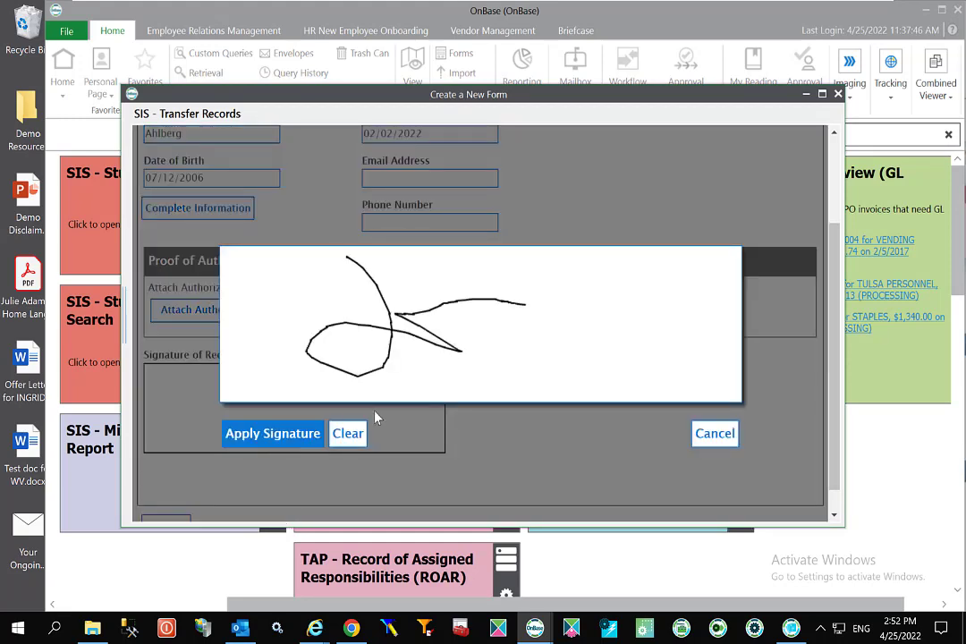
scroll(546, 395, down, 1)
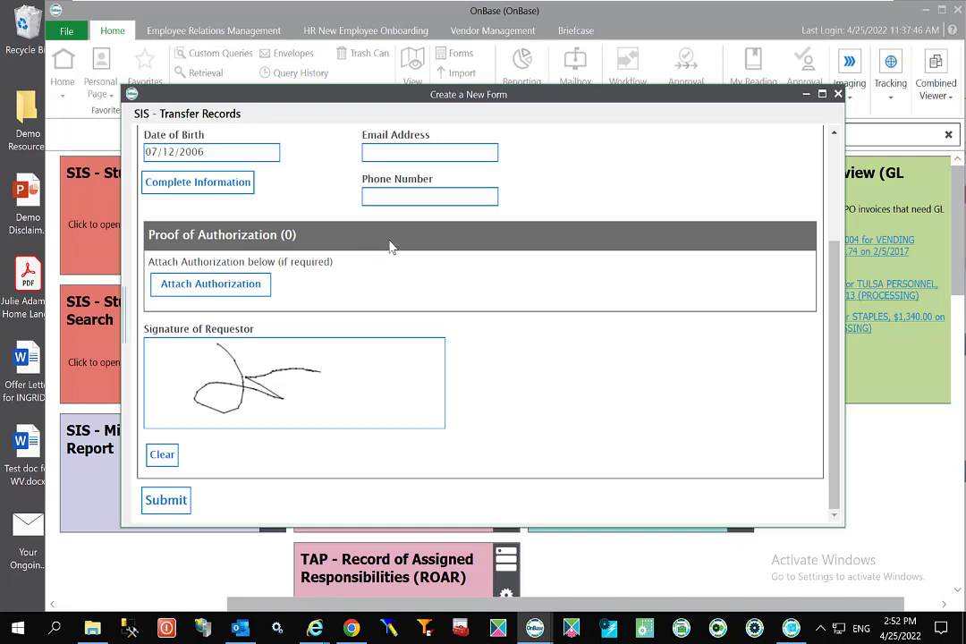
click(176, 508)
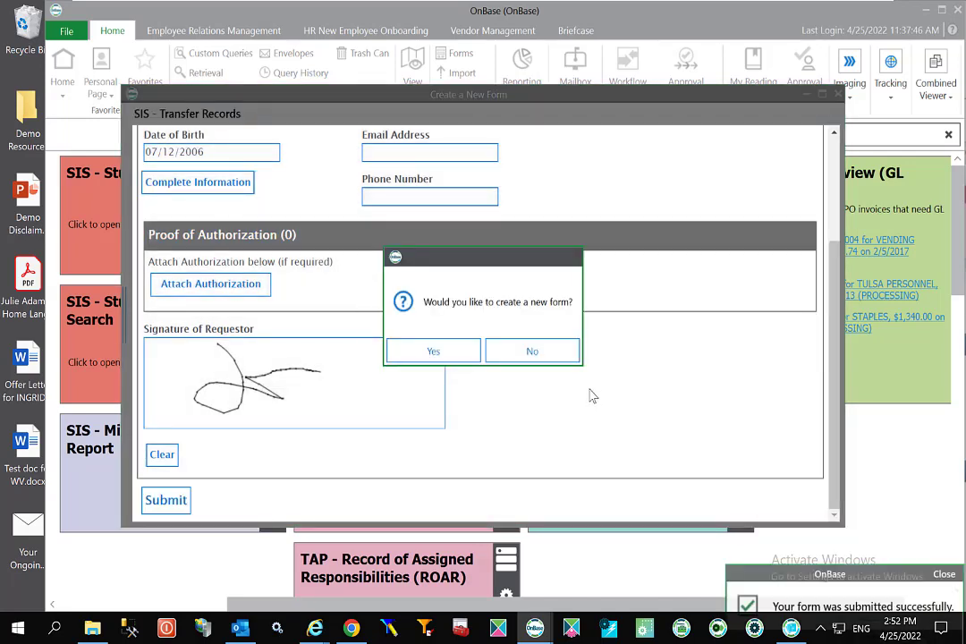
click(519, 352)
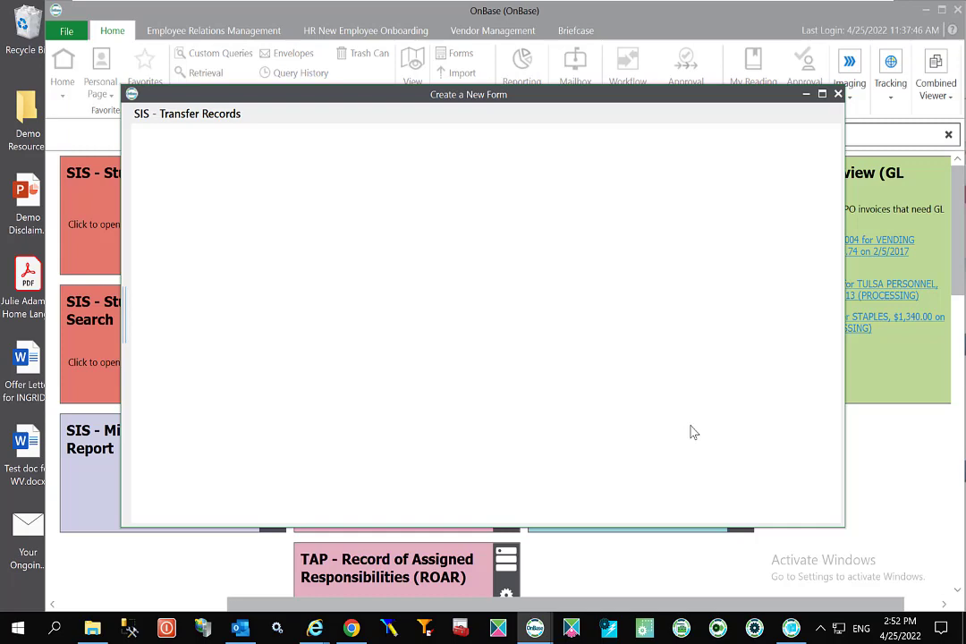
- Switch to Outlook, read the Student Records approval e-mail dated 10/20/2021, and follow its link to review the student's shared ShareBase files
click(234, 631)
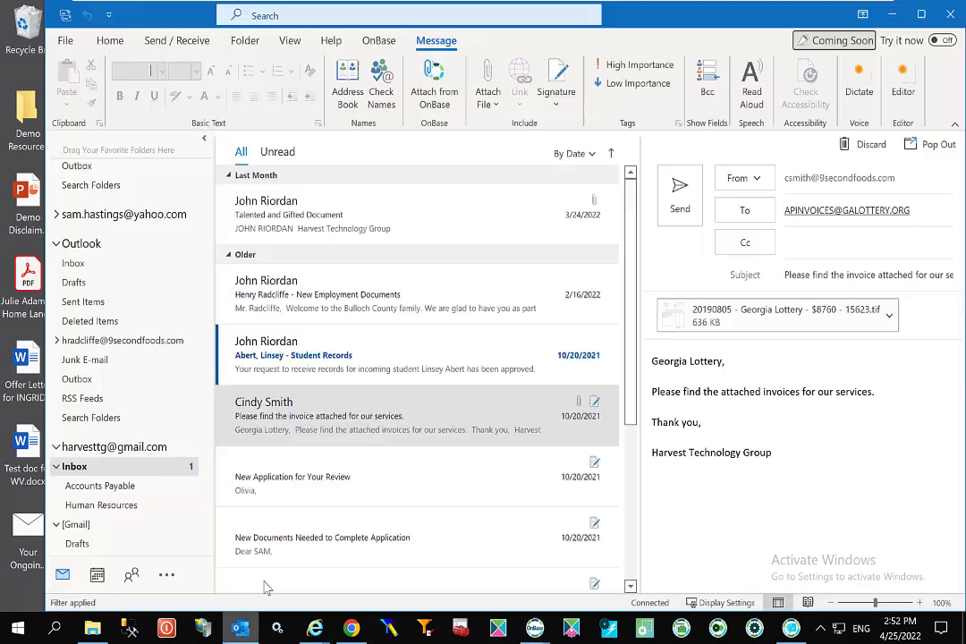
click(356, 357)
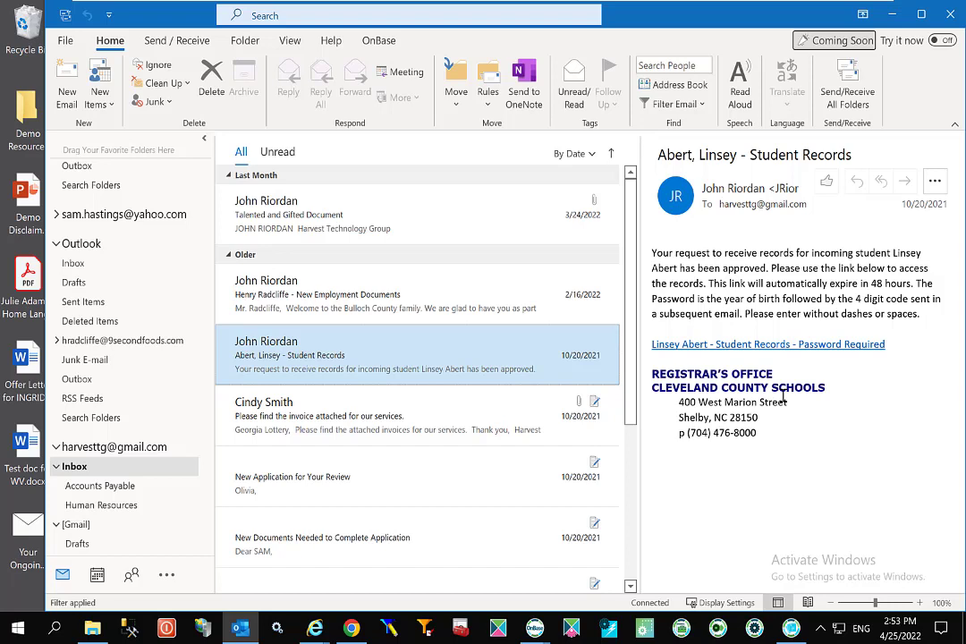
click(778, 344)
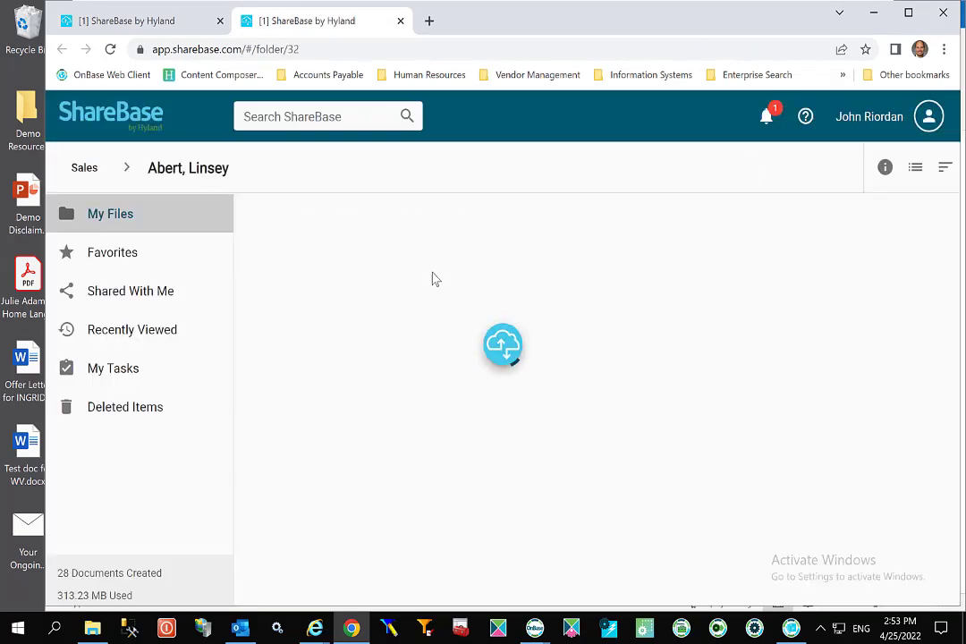
scroll(439, 340, down, 1)
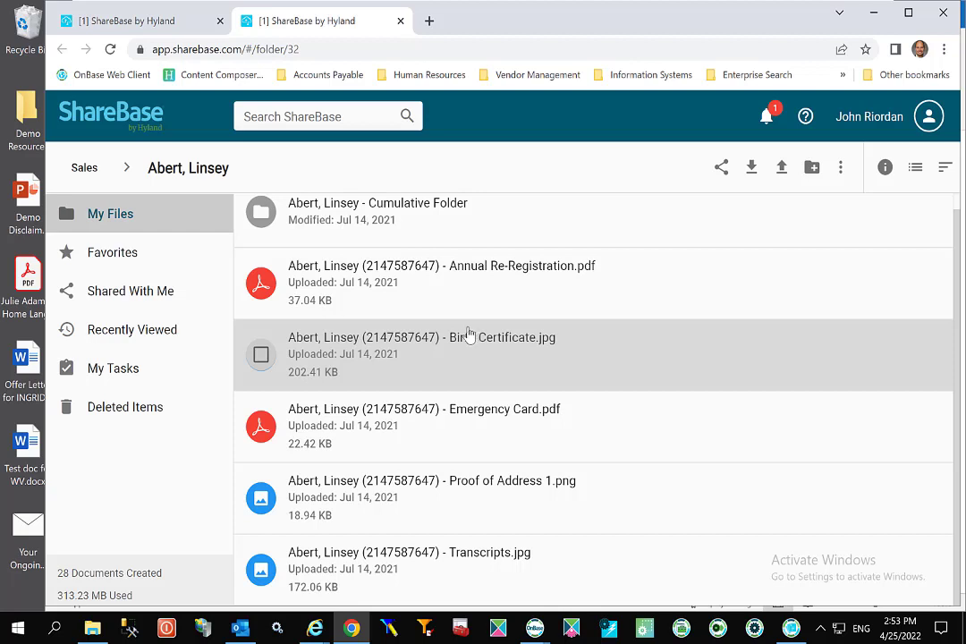
- Go up to the Sales library in ShareBase, open the New Hire Folder, and review its numbered upload subfolders
click(84, 170)
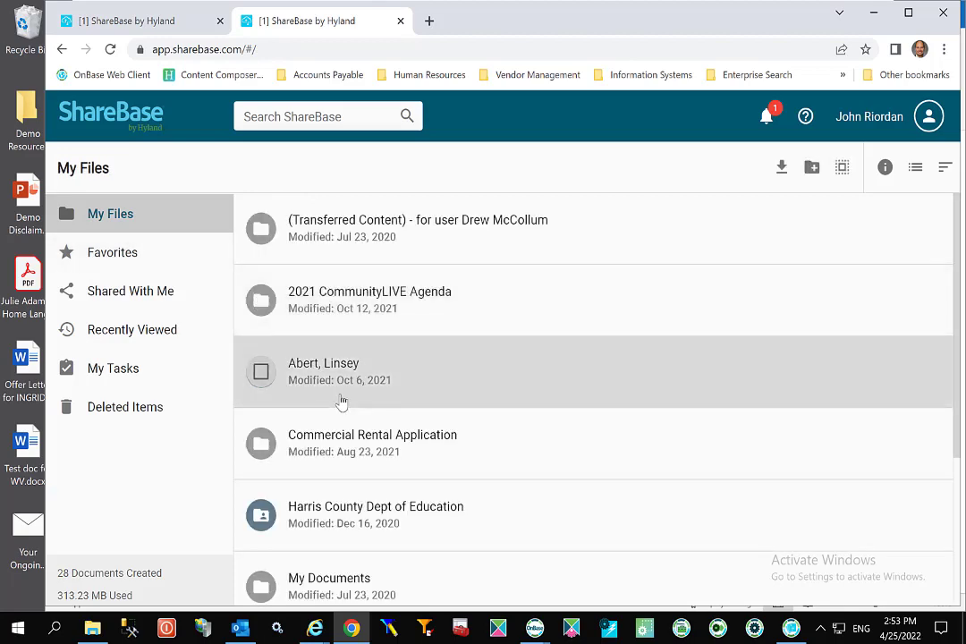
scroll(338, 400, down, 3)
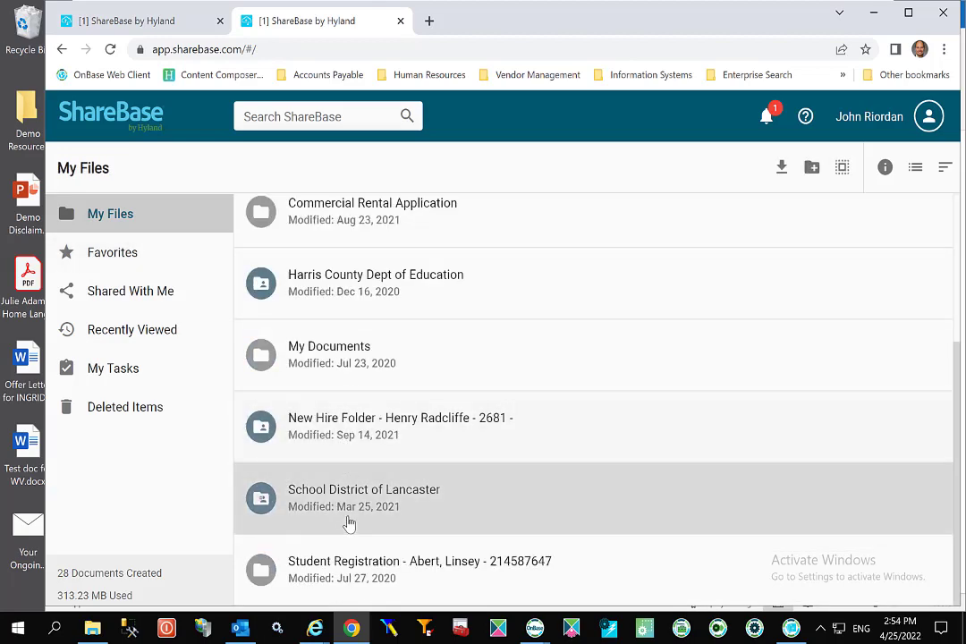
click(363, 429)
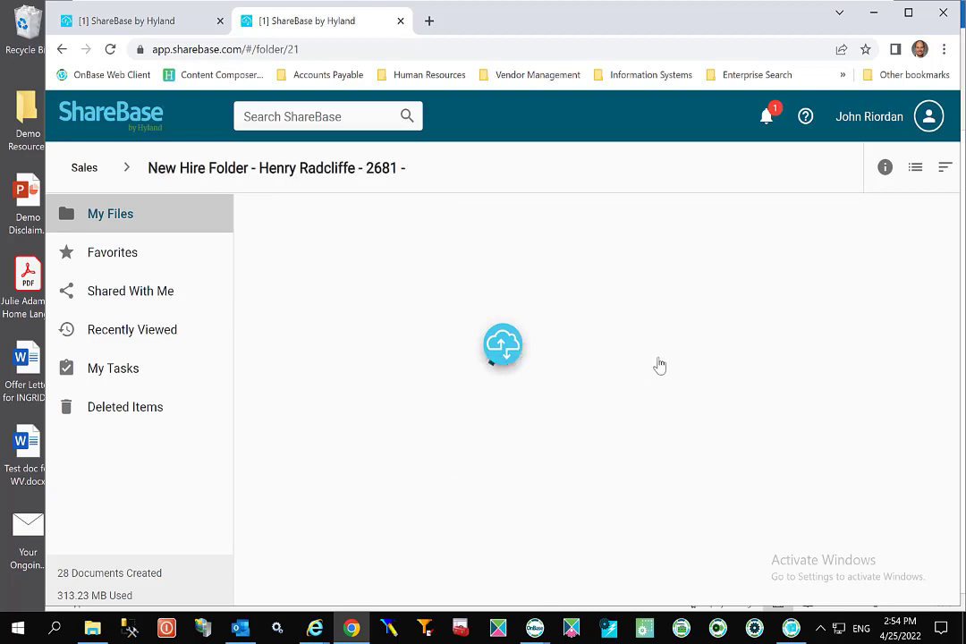
scroll(525, 386, down, 1)
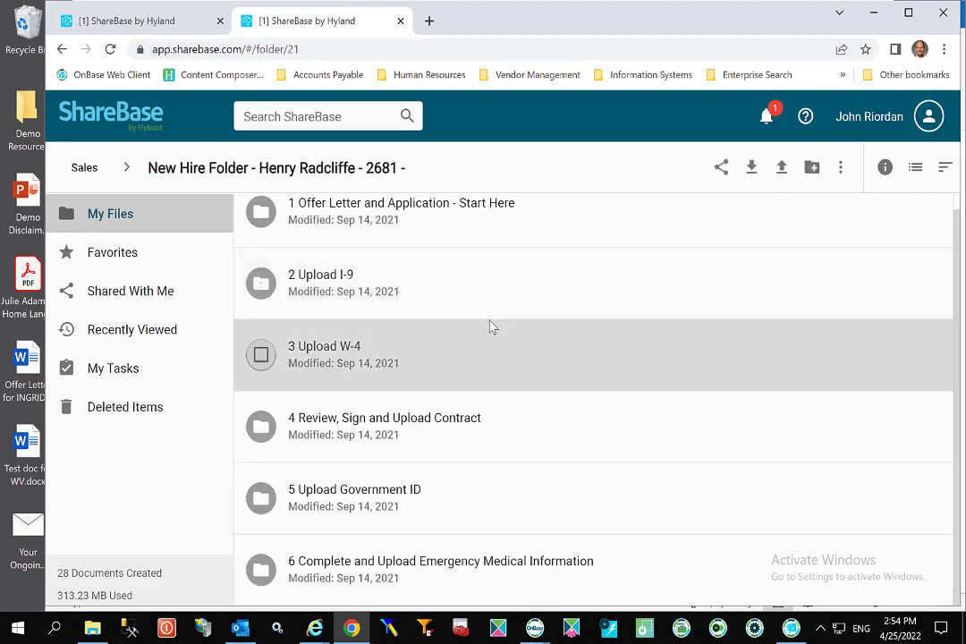
scroll(492, 328, up, 1)
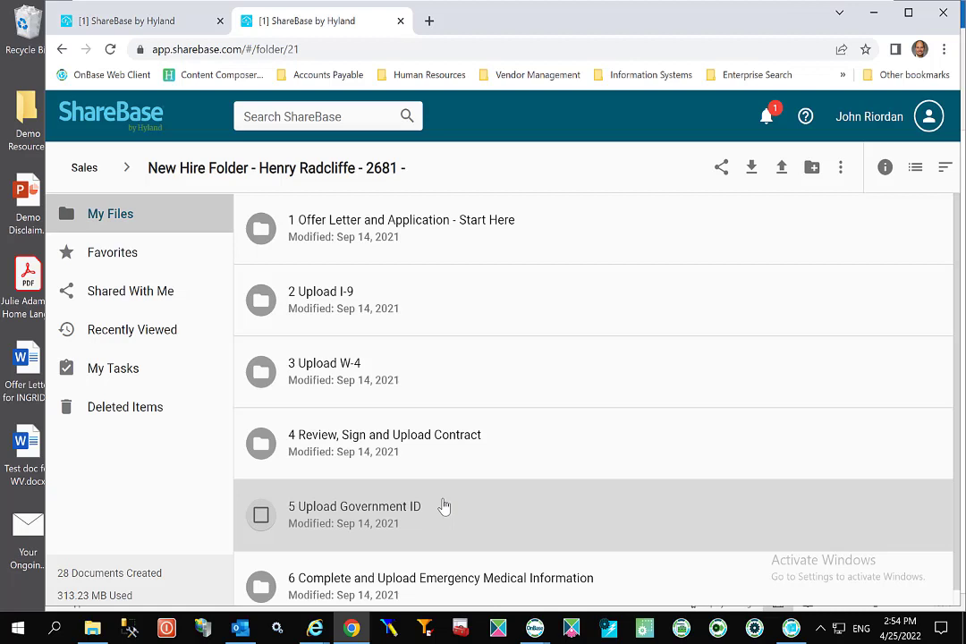
- View the New Hire Folder's item details, look through its activity history, and minimize the browser to return to Outlook
click(885, 167)
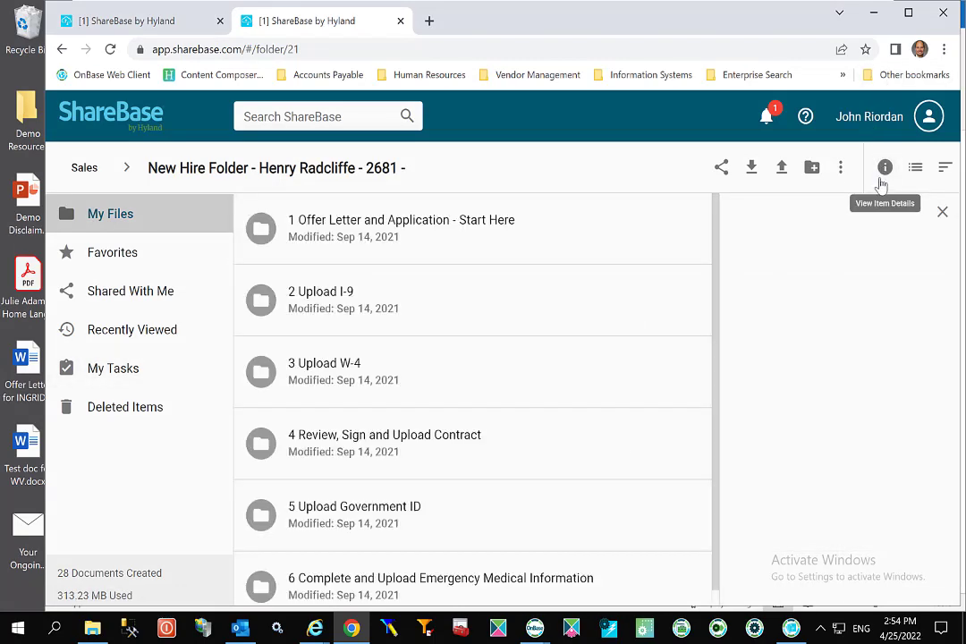
scroll(845, 420, down, 1)
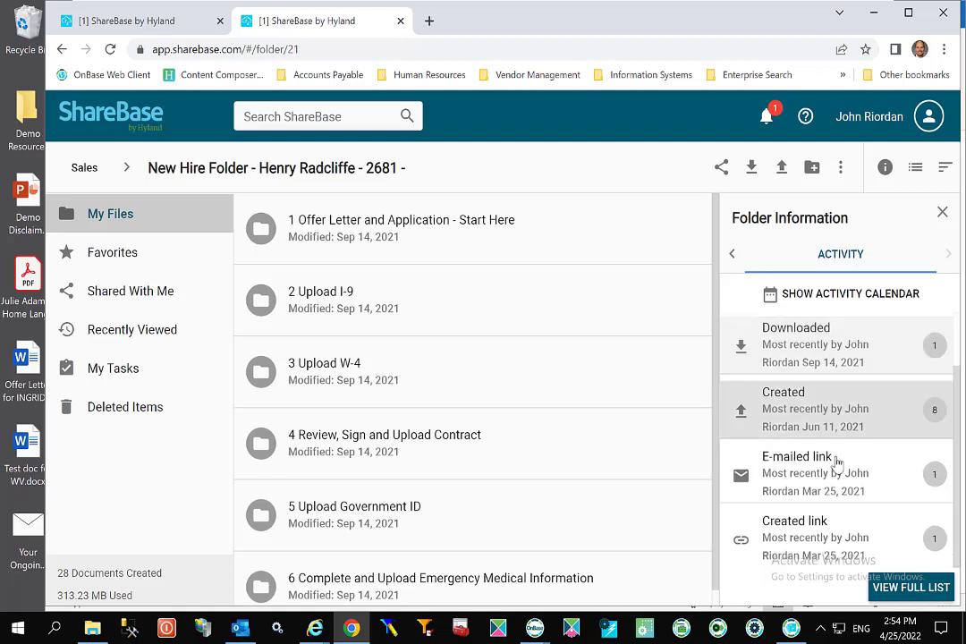
scroll(838, 470, up, 1)
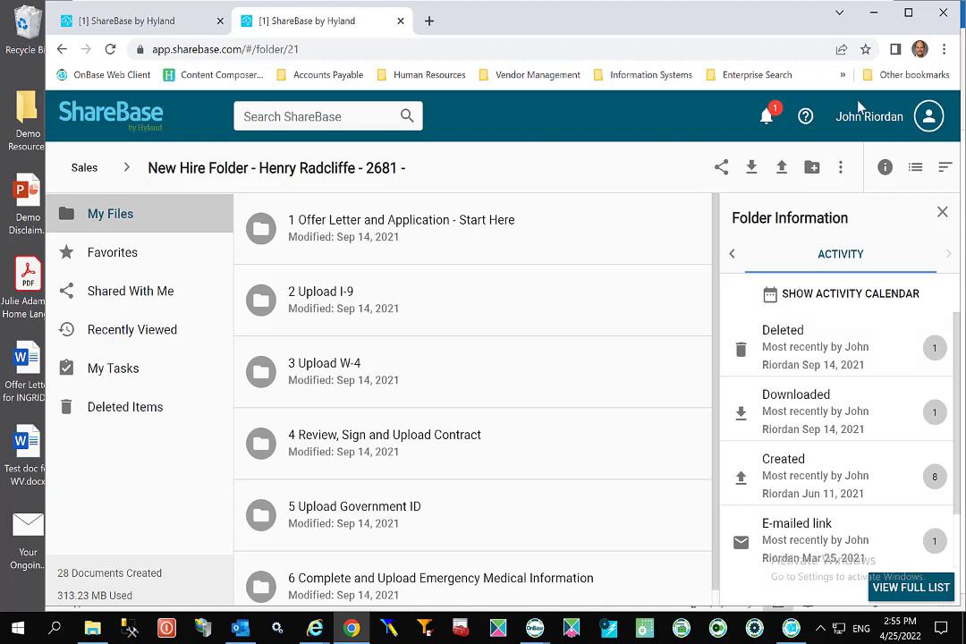
click(876, 13)
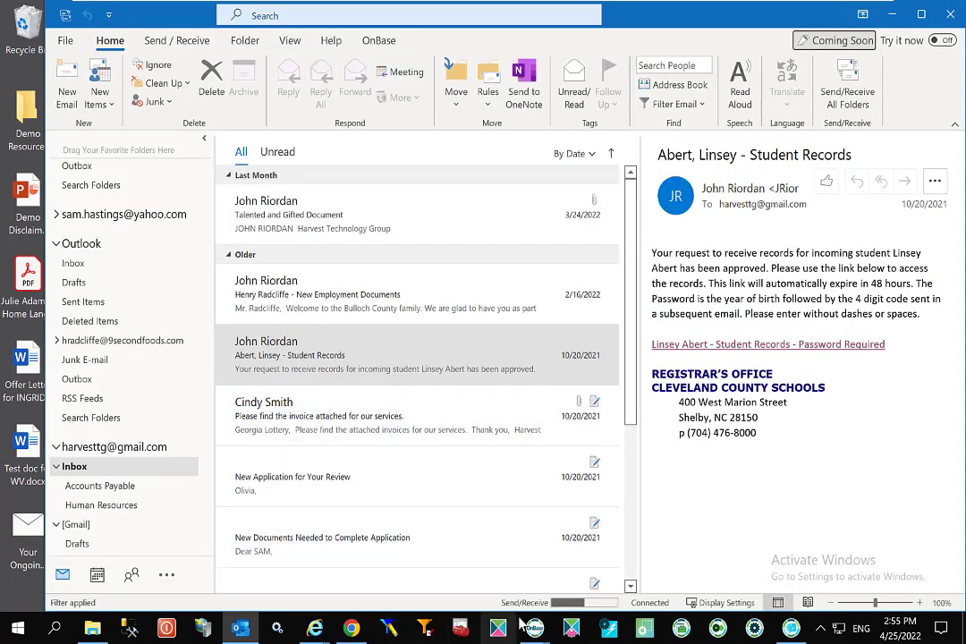
- Switch briefly to the OnBase home page and back to Outlook, and show the OnBase Configure Folder command
mouse_move(535, 628)
click(432, 492)
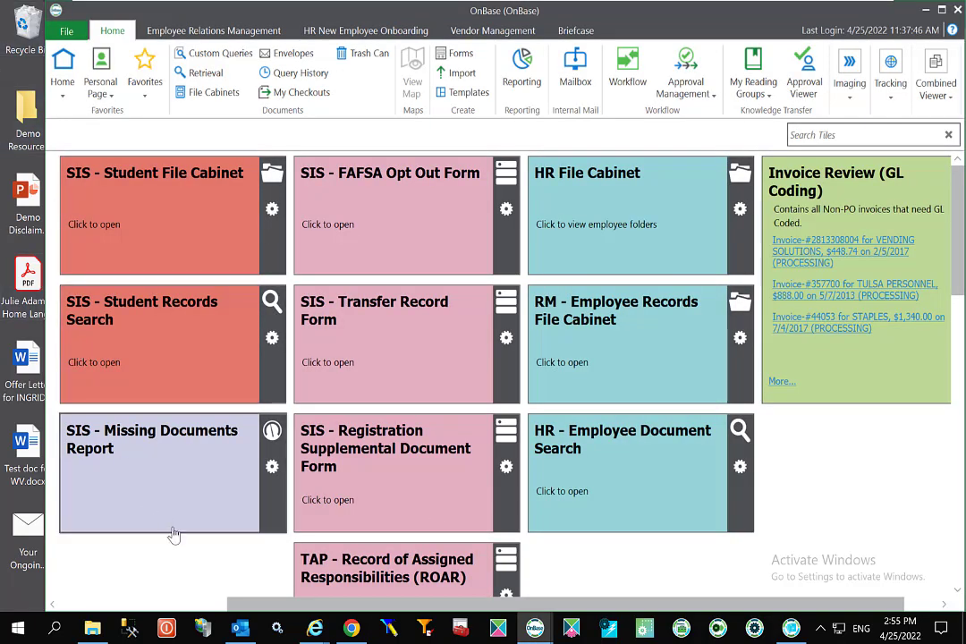
key(alt+Tab)
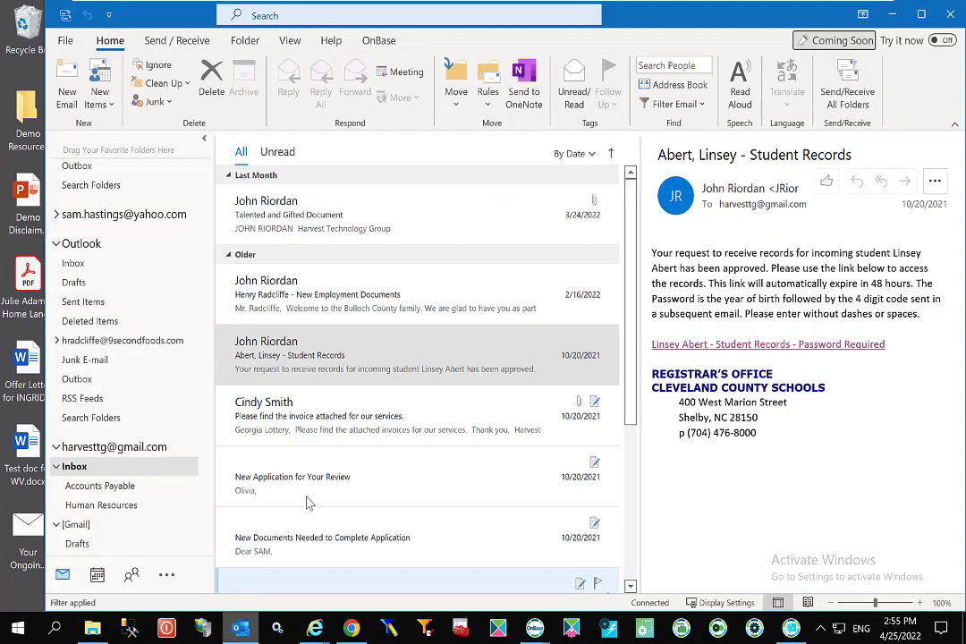
click(237, 43)
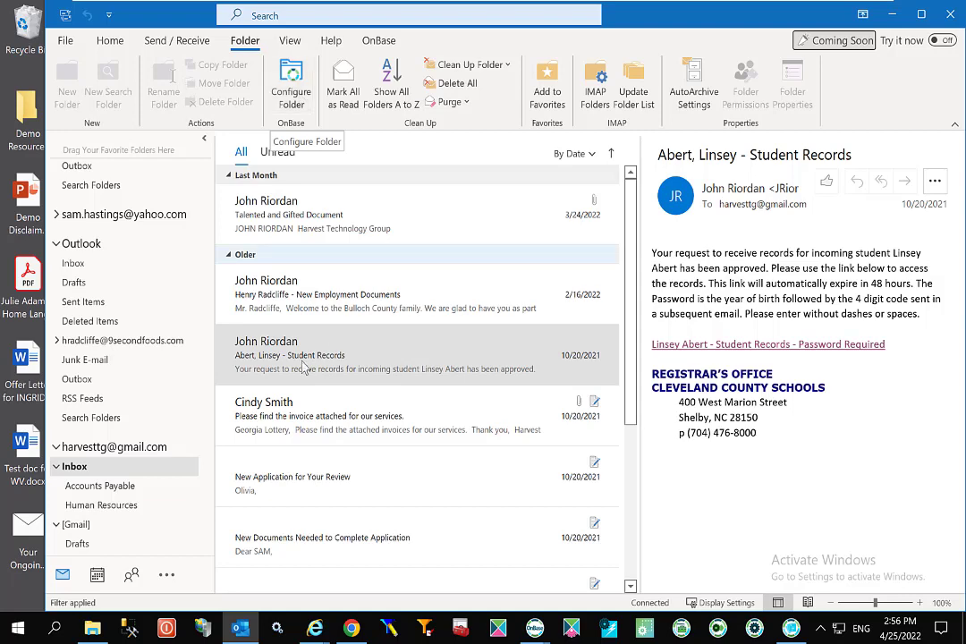
- Switch to OnBase, open Batch Processing, and open SIS - Student Services (AC) batch 389 for deleting or reordering pages
mouse_move(534, 630)
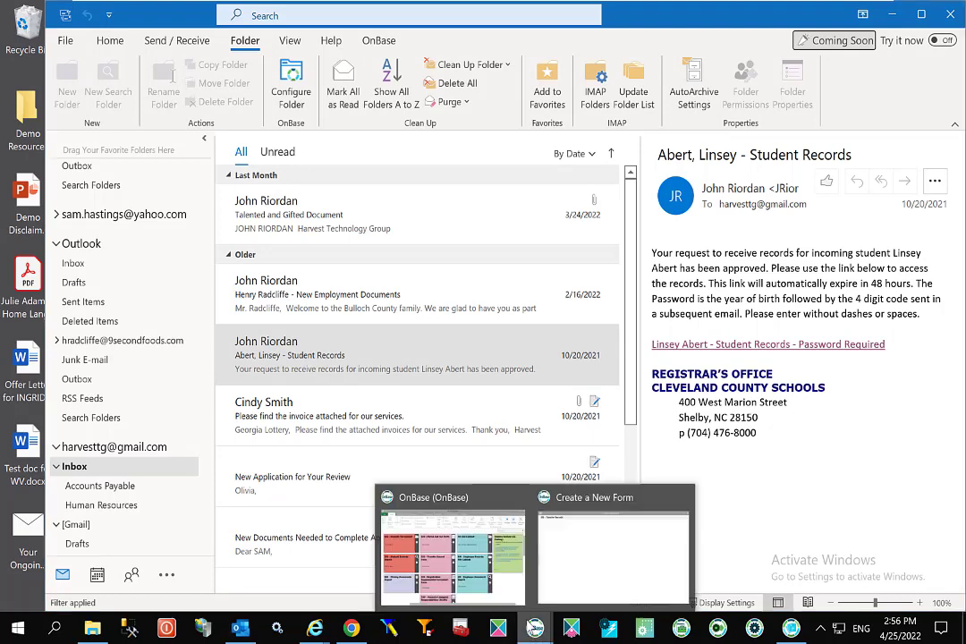
click(438, 582)
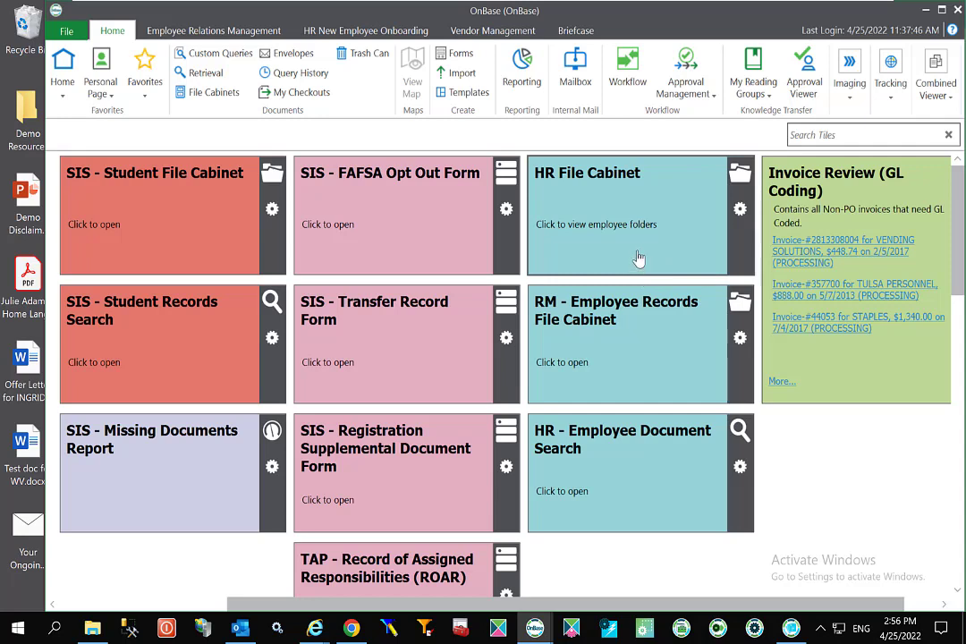
click(854, 89)
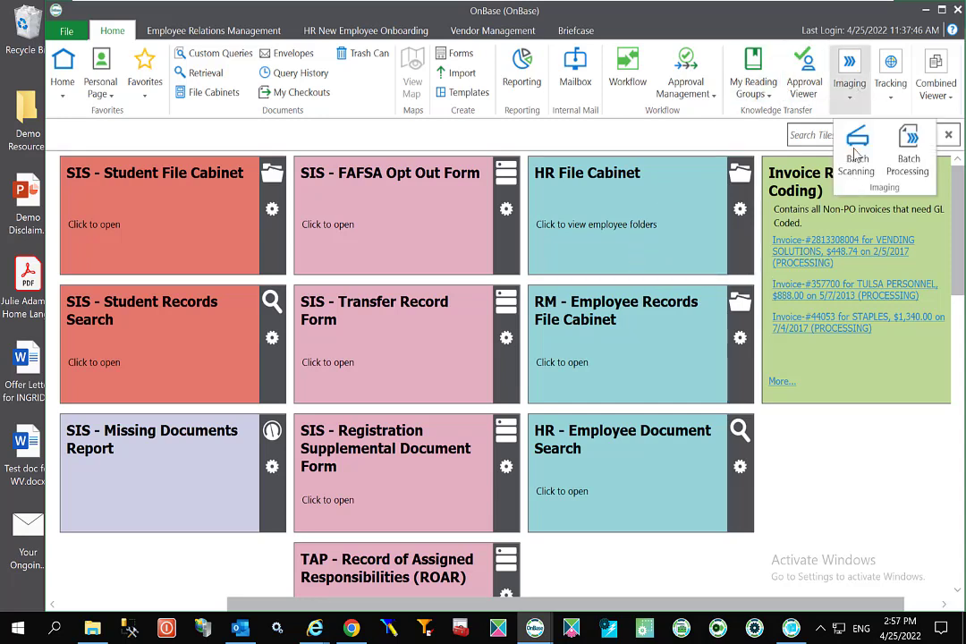
click(908, 152)
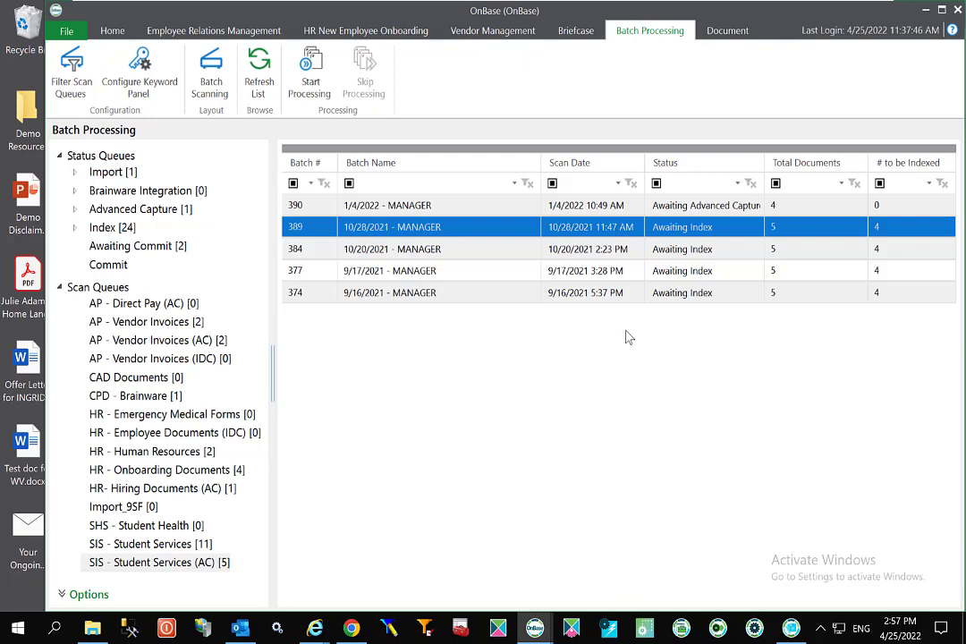
right_click(586, 234)
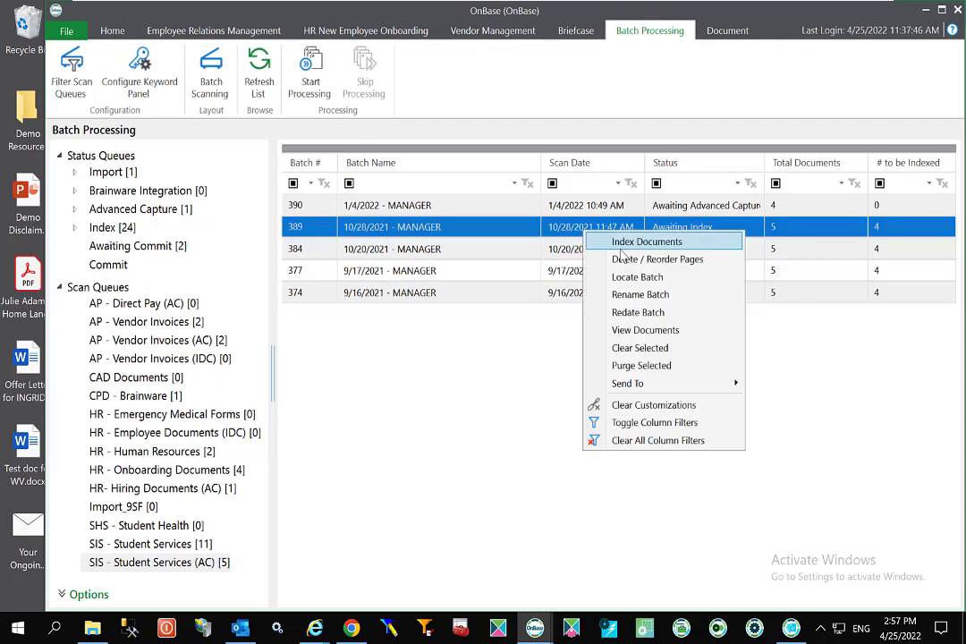
click(630, 262)
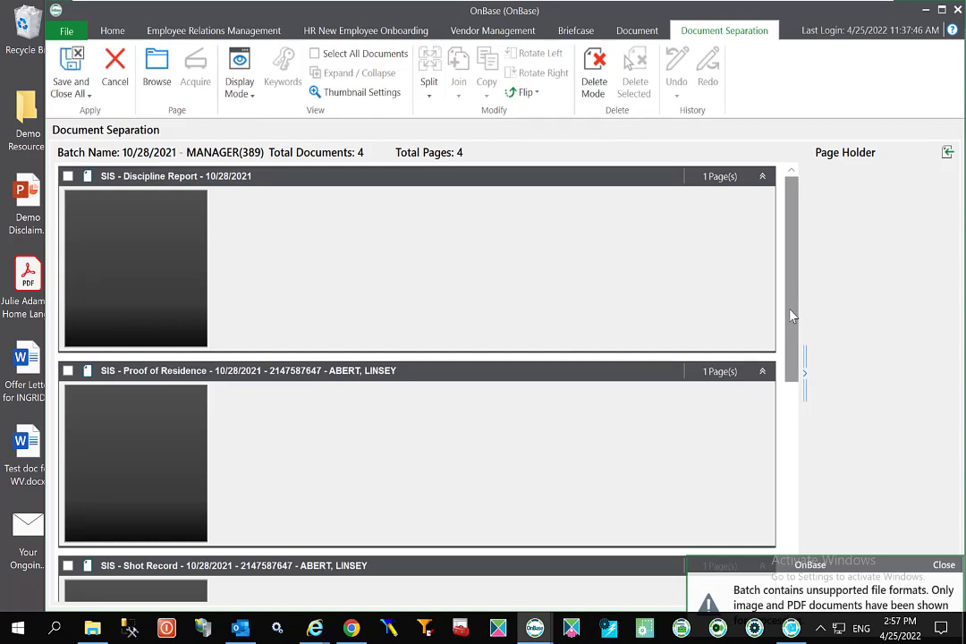
- Look through the batch's documents, move the Proof of Residence page into the Discipline Report document, and save and close the separation
drag(792, 315, 802, 446)
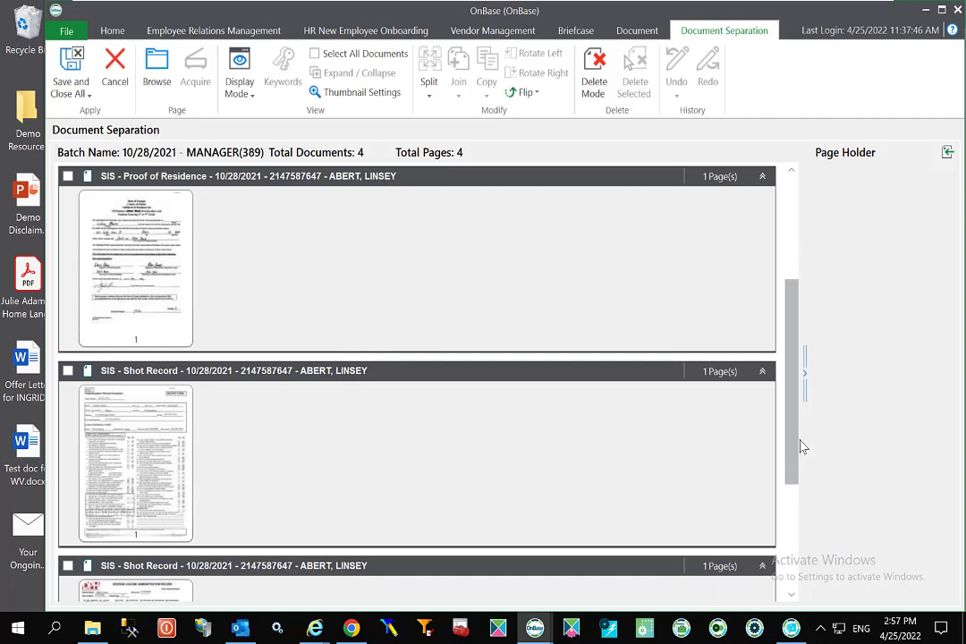
click(170, 439)
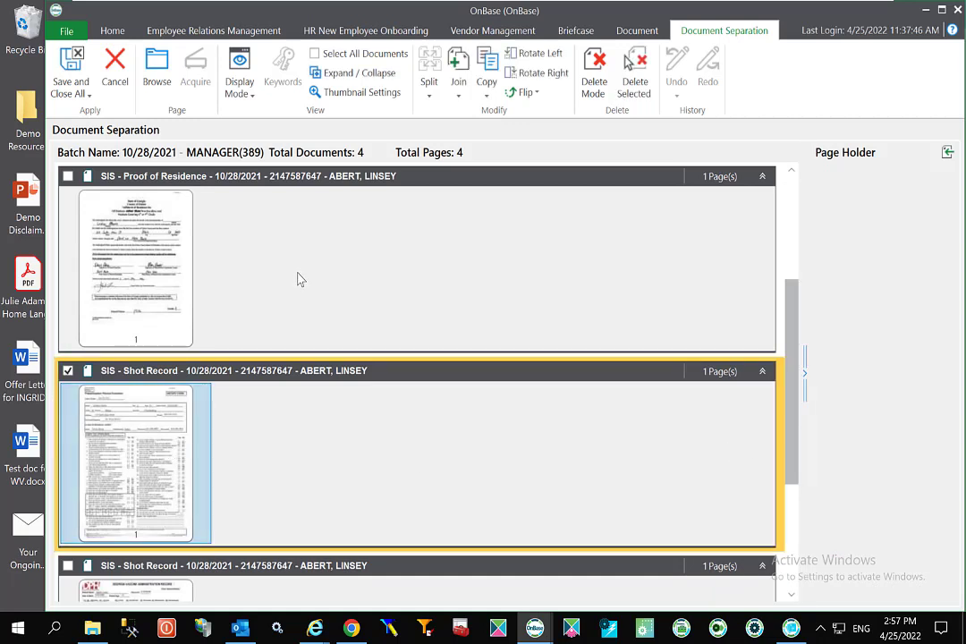
scroll(269, 433, down, 2)
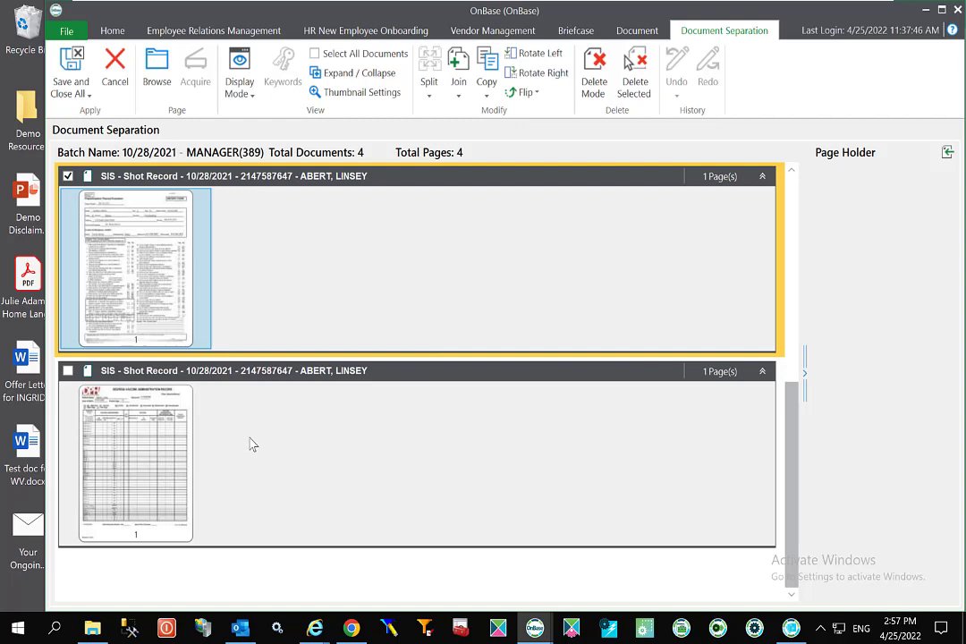
click(155, 475)
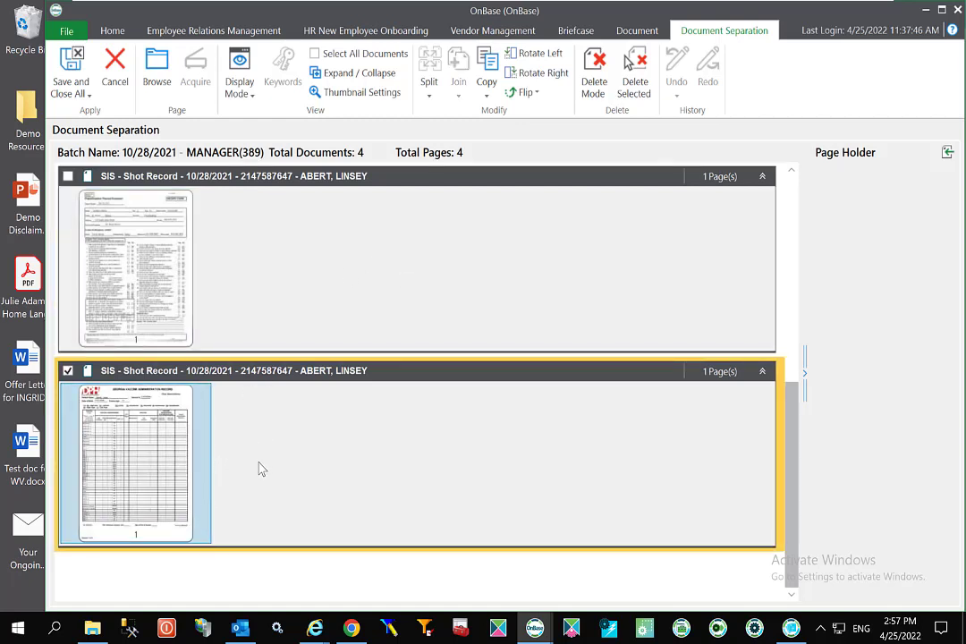
scroll(259, 447, up, 4)
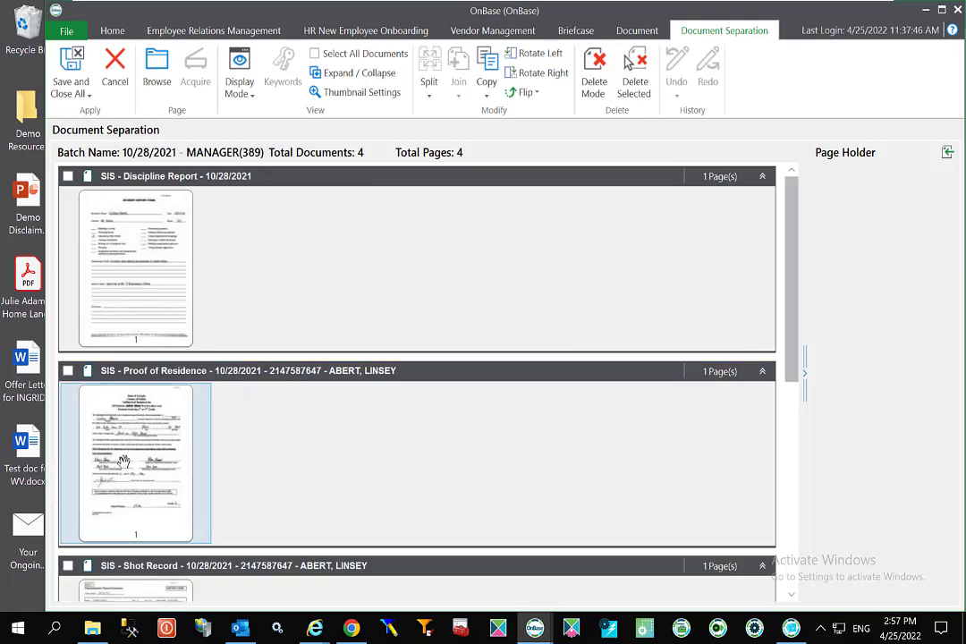
drag(125, 462, 224, 295)
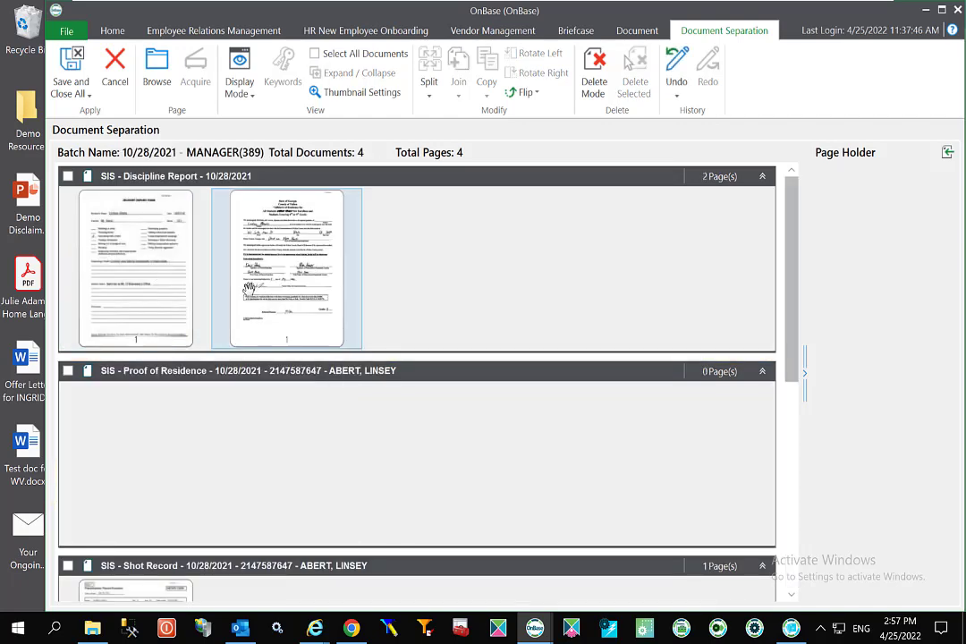
mouse_move(251, 287)
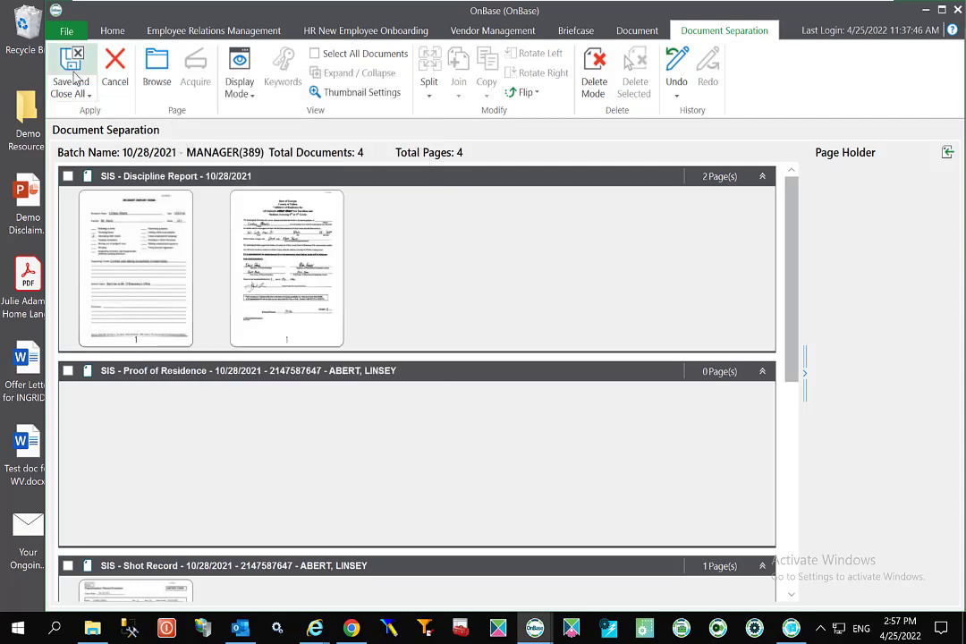
click(71, 70)
click(470, 351)
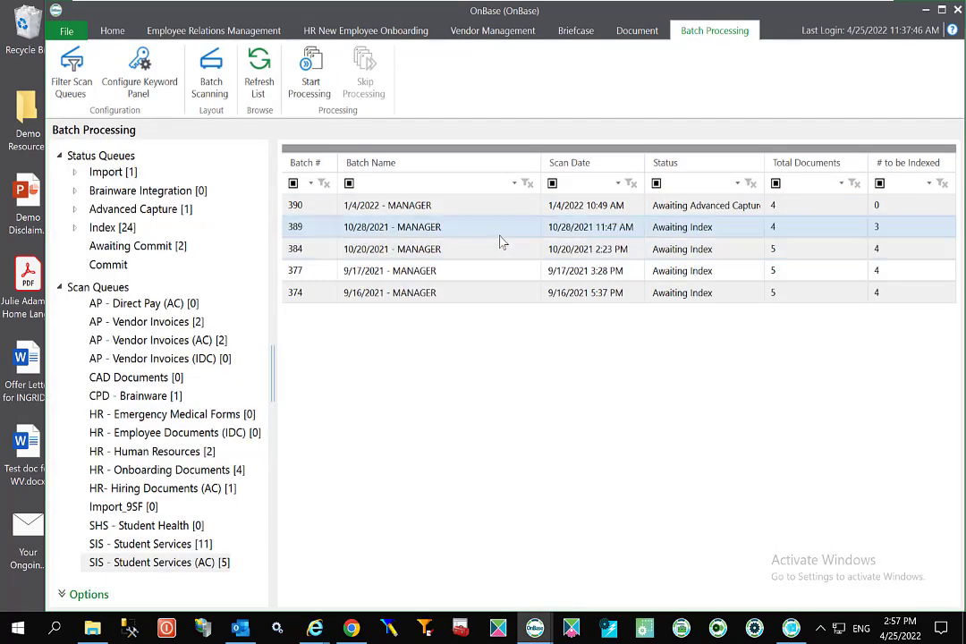
- Open batch 389 for document indexing and review the Discipline Report's keyword fields, from Student ID down to the address fields
right_click(501, 237)
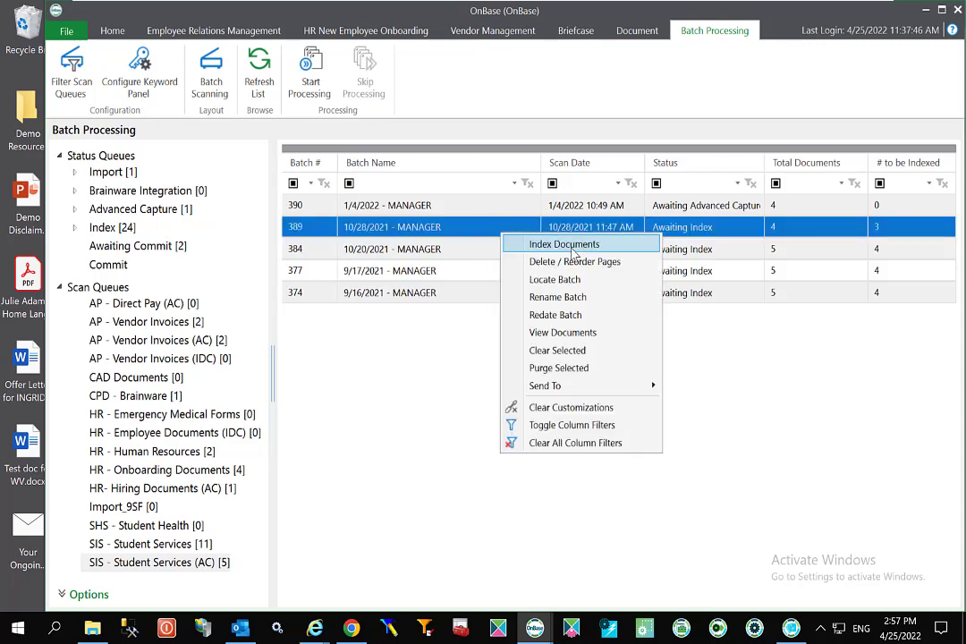
click(501, 242)
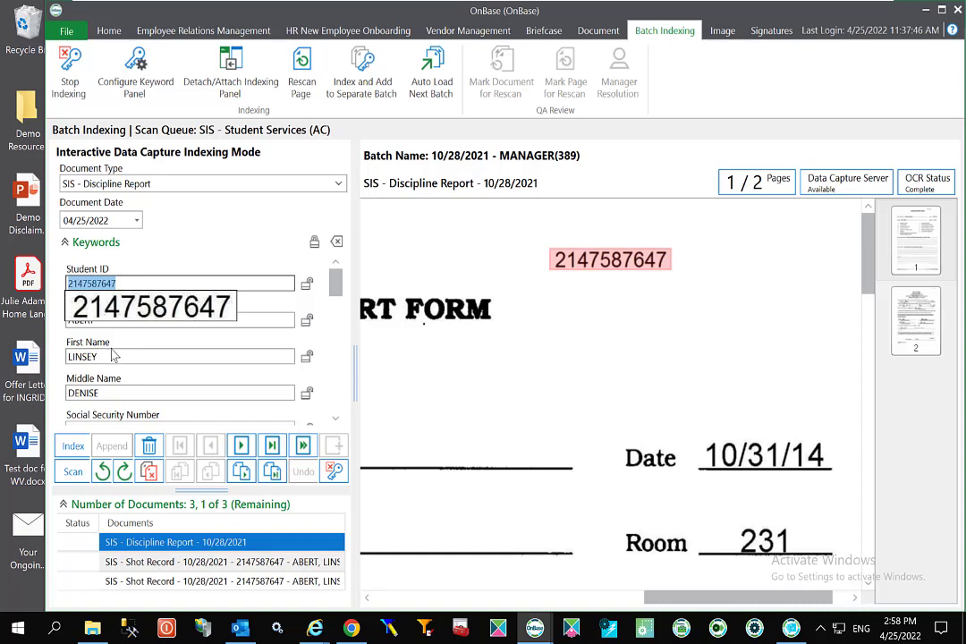
scroll(116, 350, down, 1)
scroll(114, 354, down, 1)
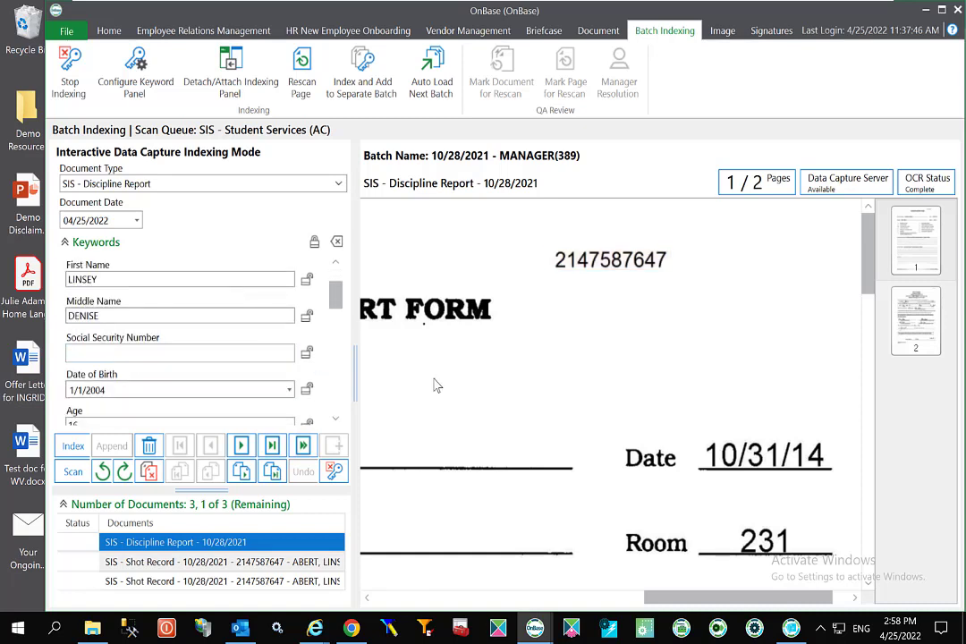
scroll(200, 351, up, 2)
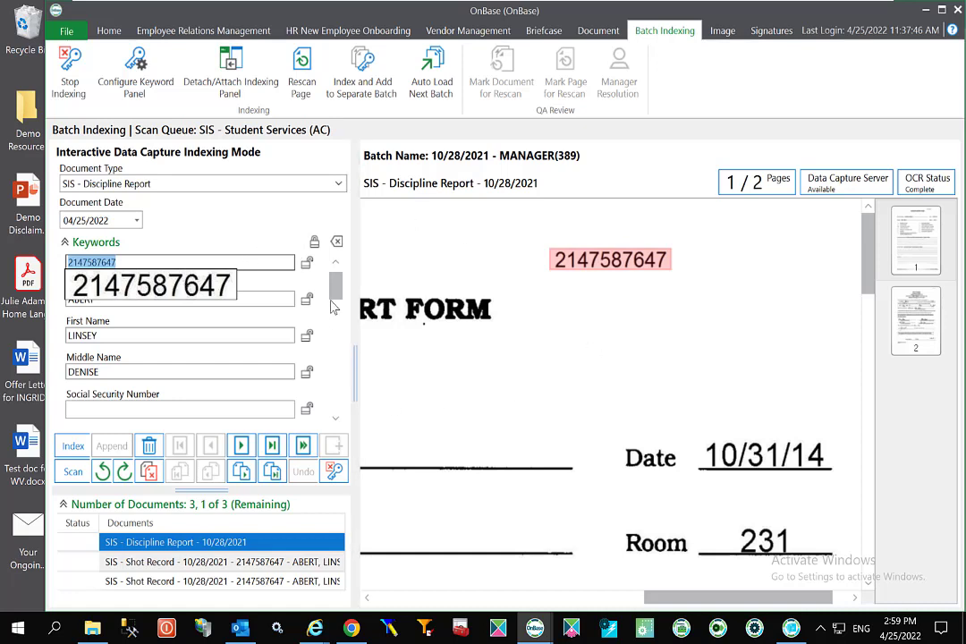
scroll(334, 327, down, 3)
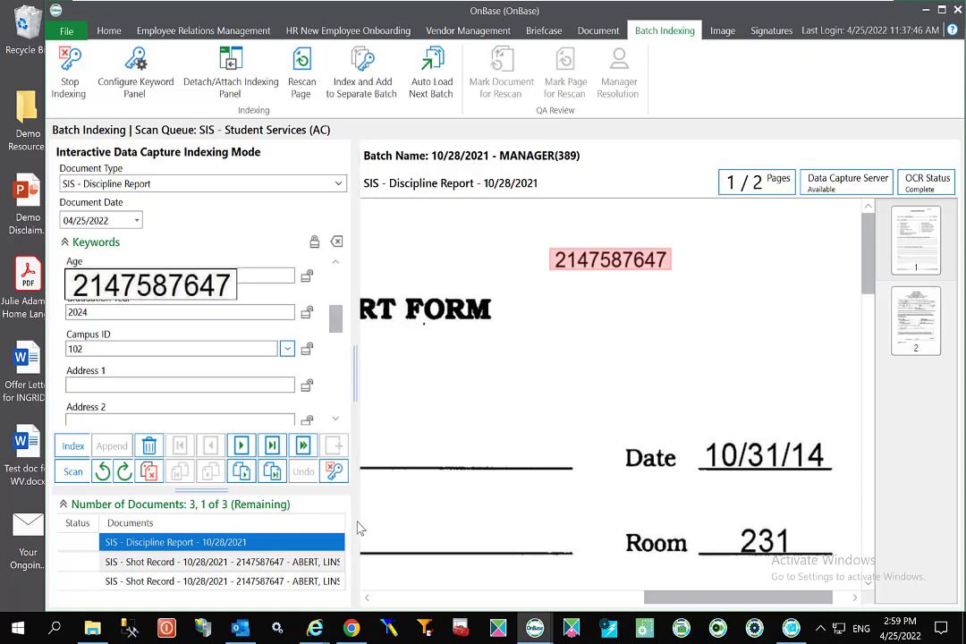
- For the first Shot Record, capture the form's phone number into Mobile # and try to capture its street address for Address 2
click(300, 564)
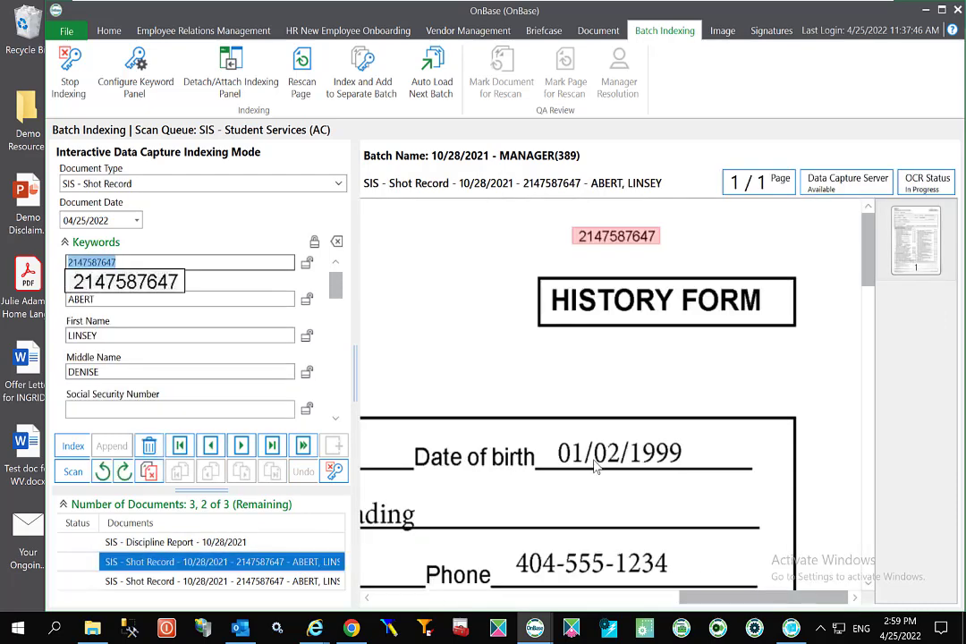
scroll(188, 405, down, 8)
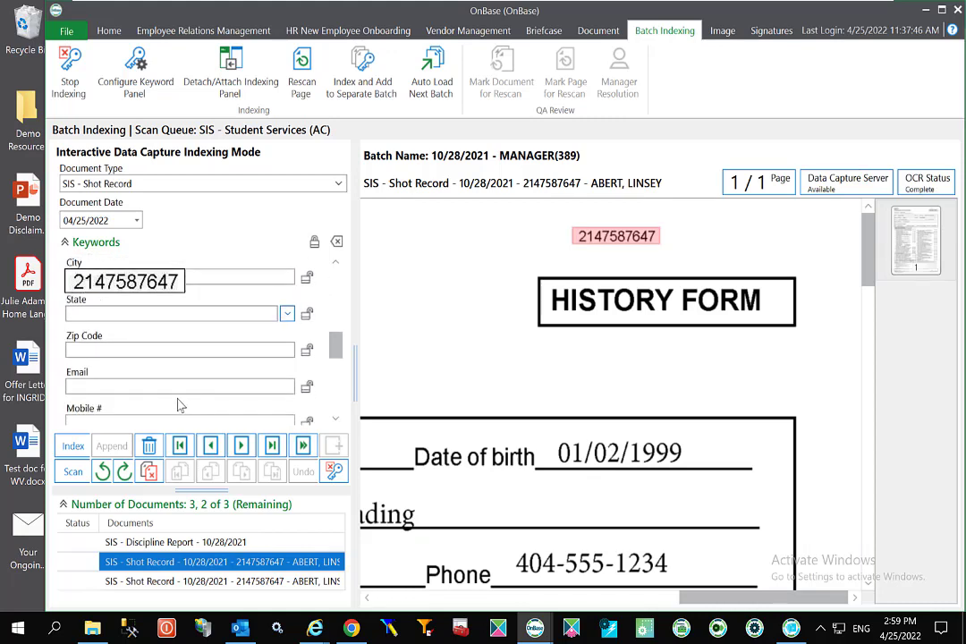
click(146, 419)
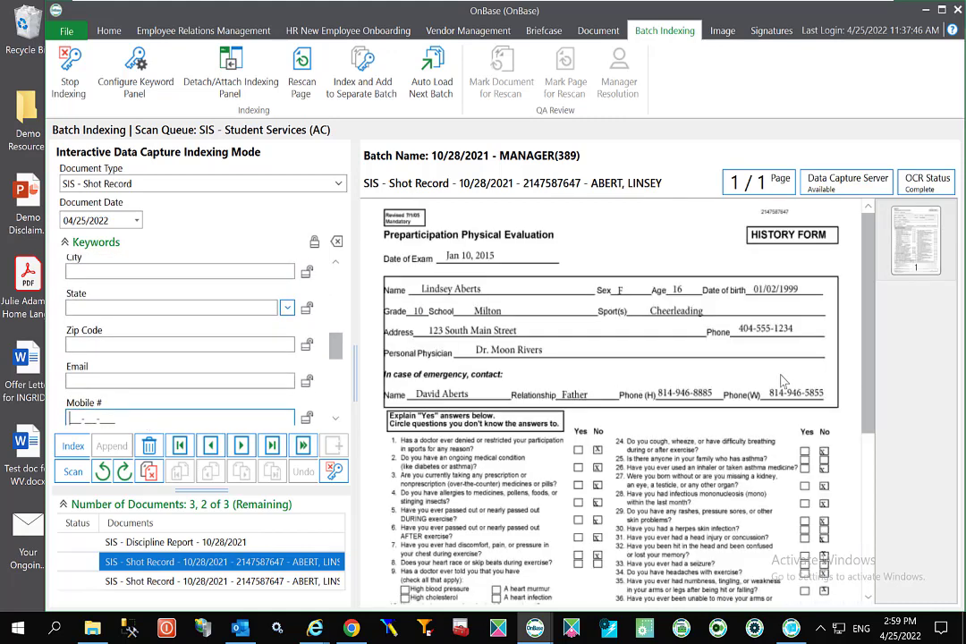
drag(736, 326, 830, 338)
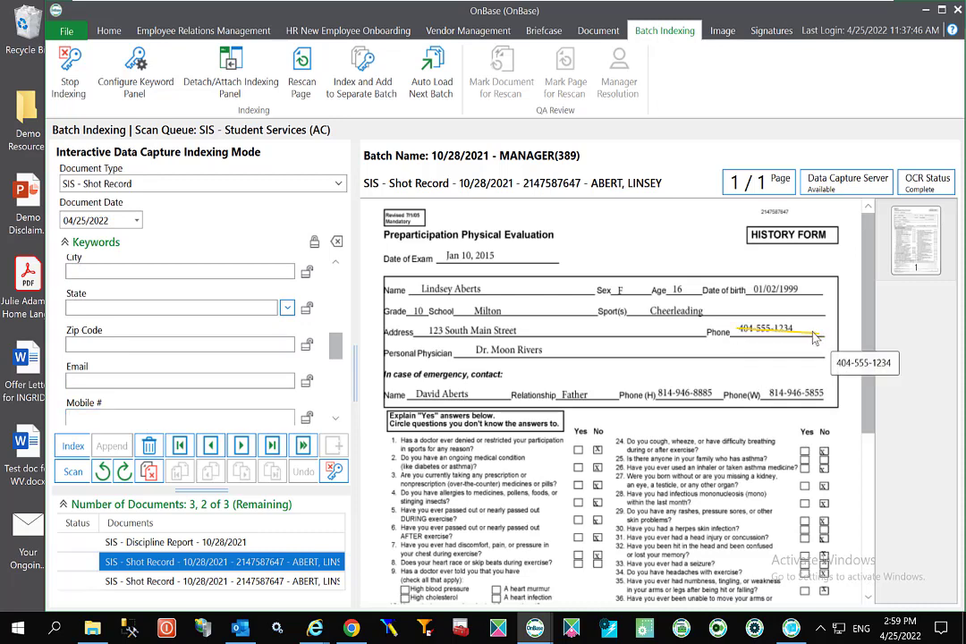
click(810, 333)
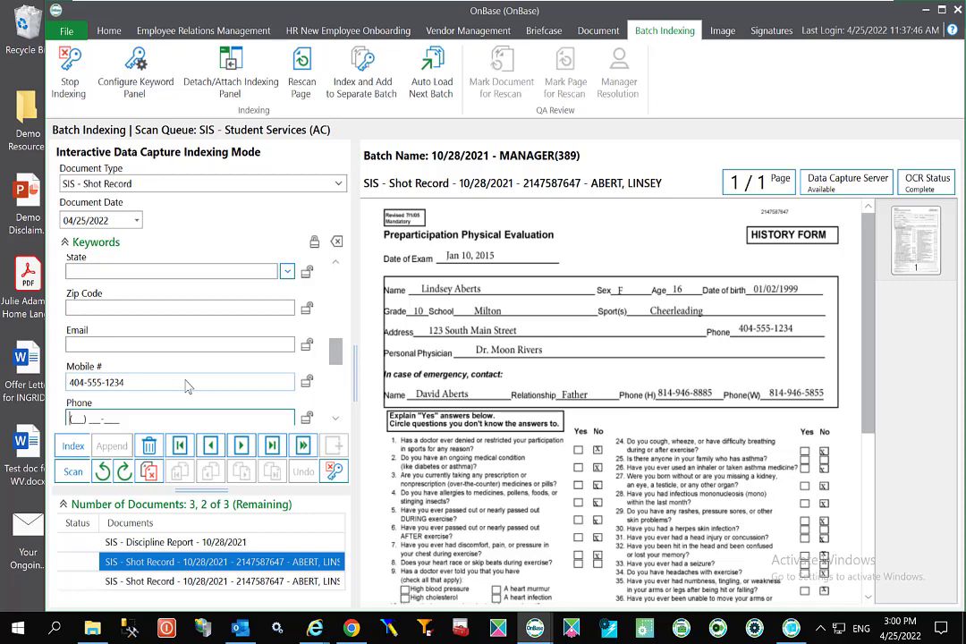
scroll(179, 380, up, 2)
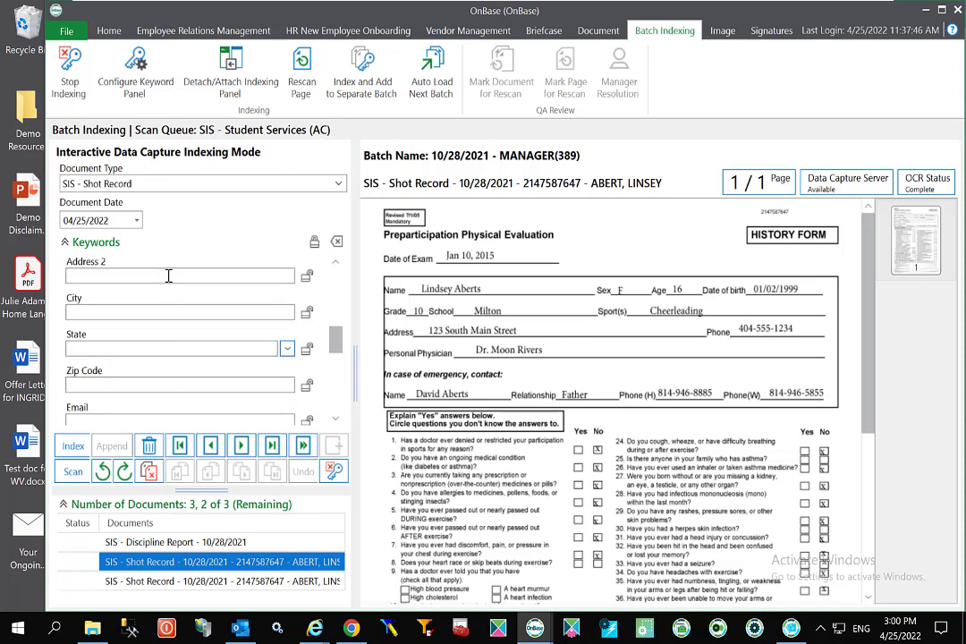
drag(430, 342, 526, 327)
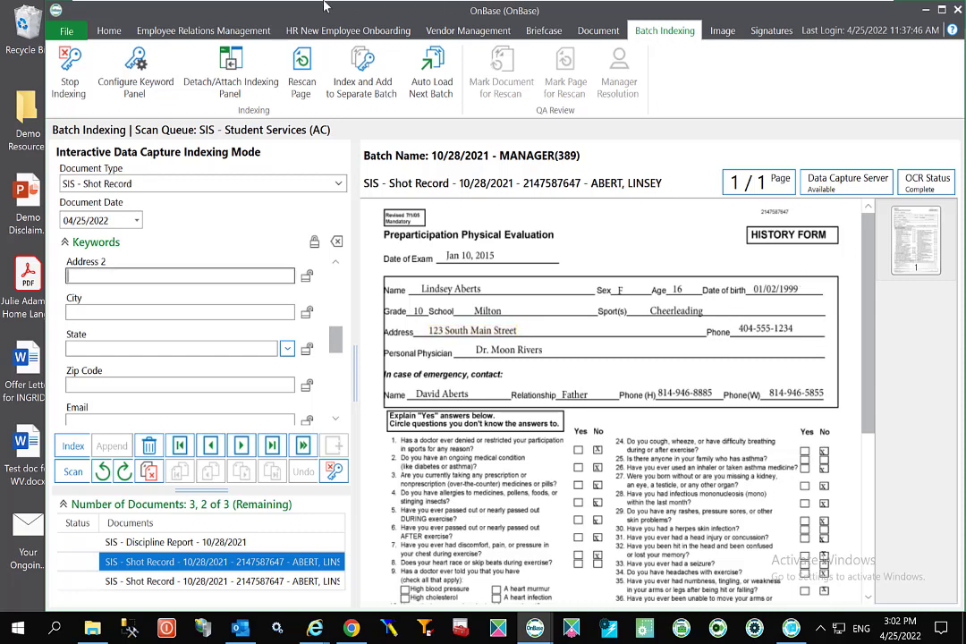
- Return to the home page and open the HR - Blue Valley - BoE 2 form from its tile
click(108, 30)
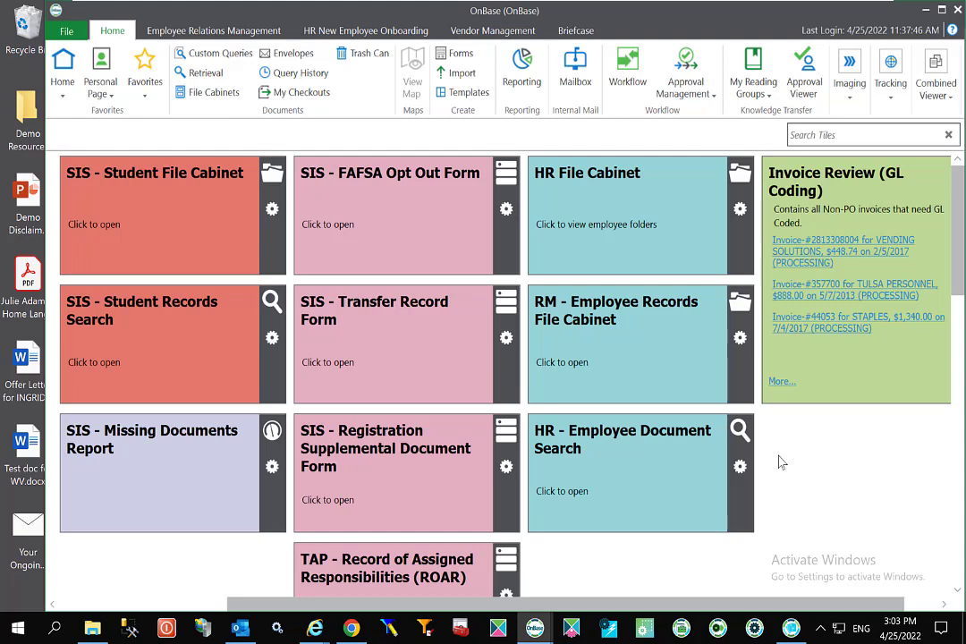
scroll(809, 500, down, 5)
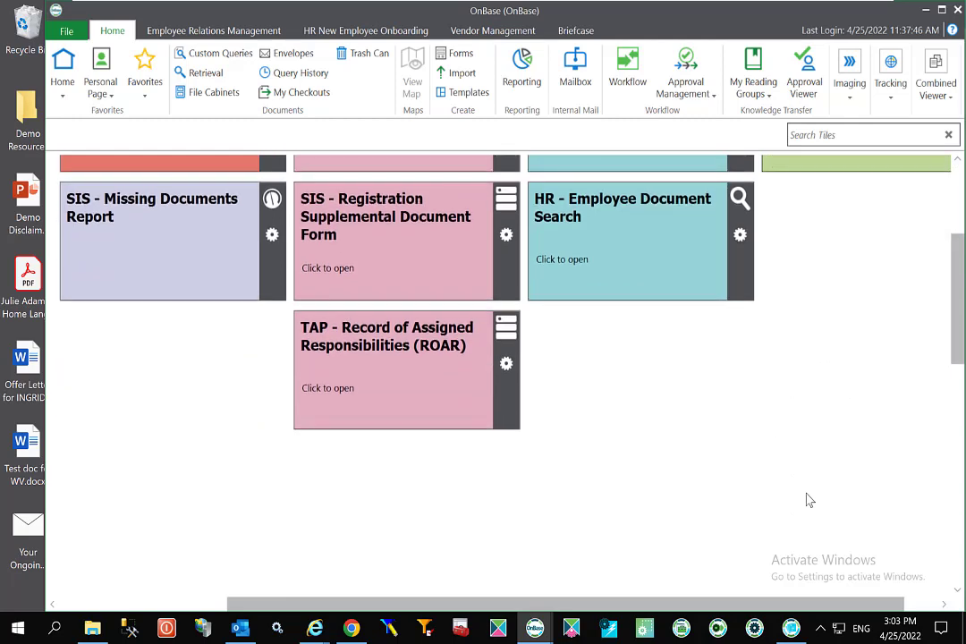
scroll(809, 500, down, 10)
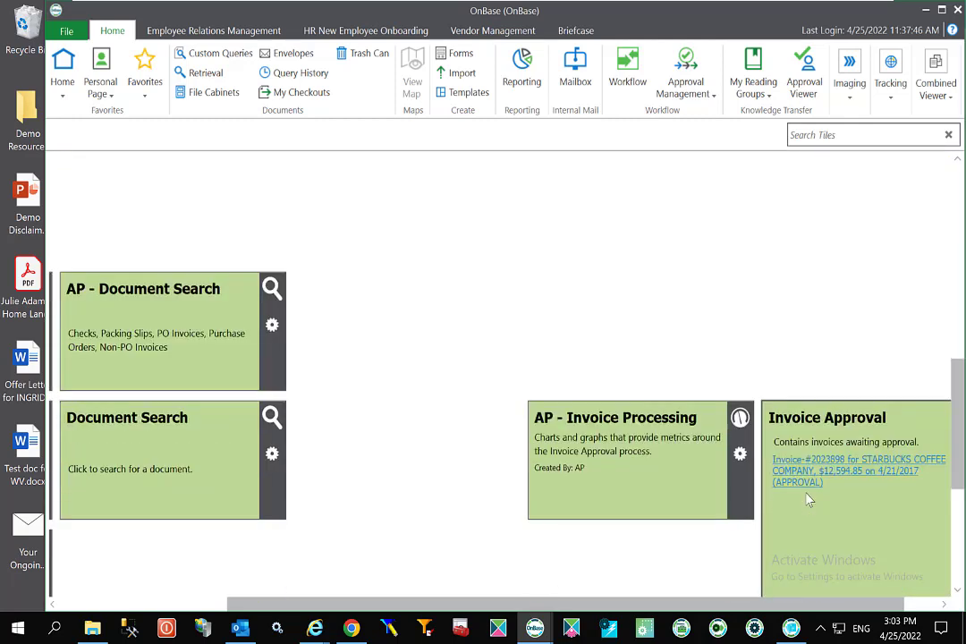
drag(957, 448, 957, 542)
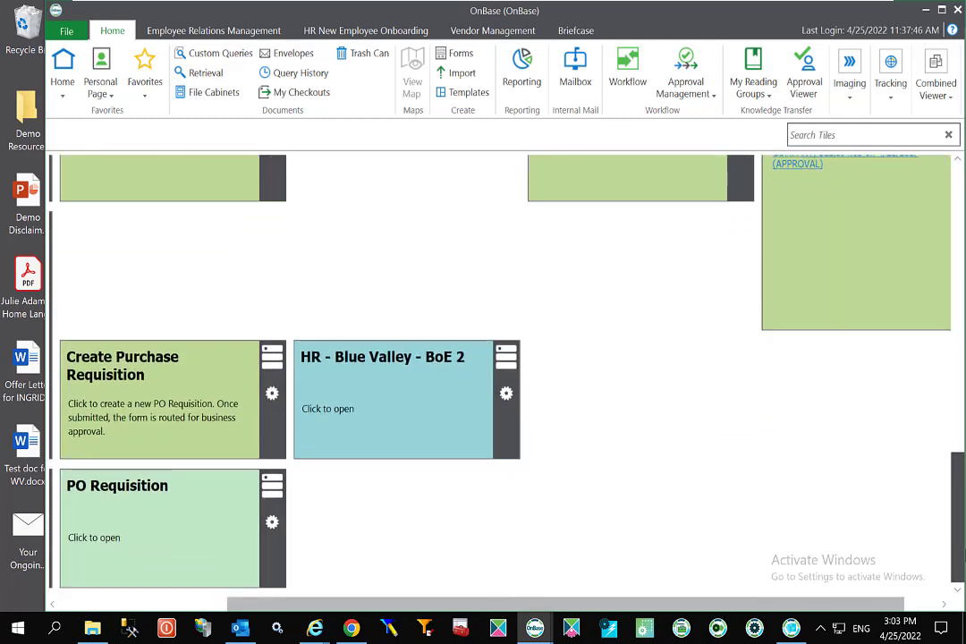
click(400, 364)
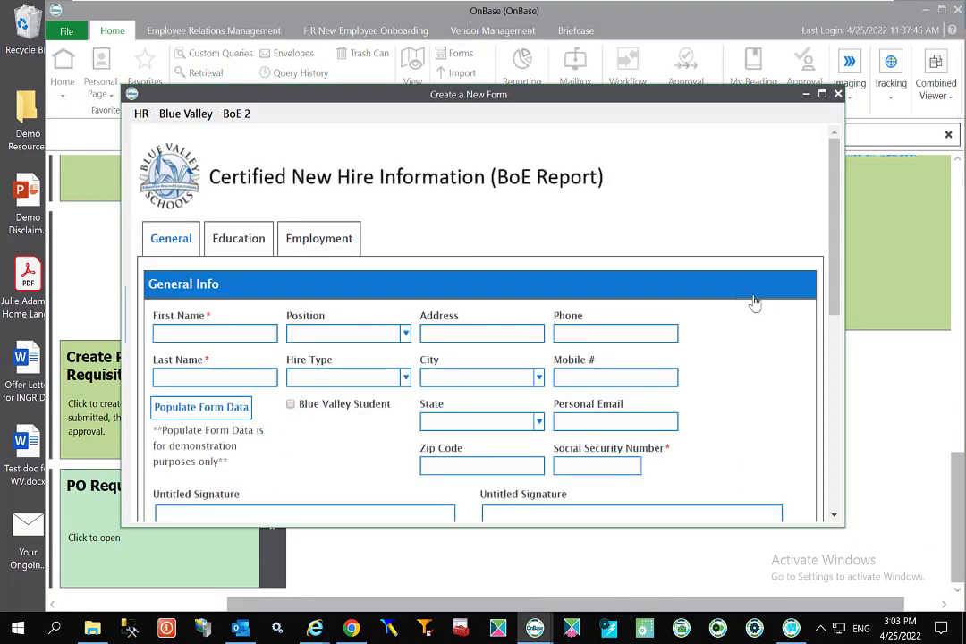
- Look over the General Info section of the new hire form and populate it with the demonstration data
scroll(841, 269, down, 3)
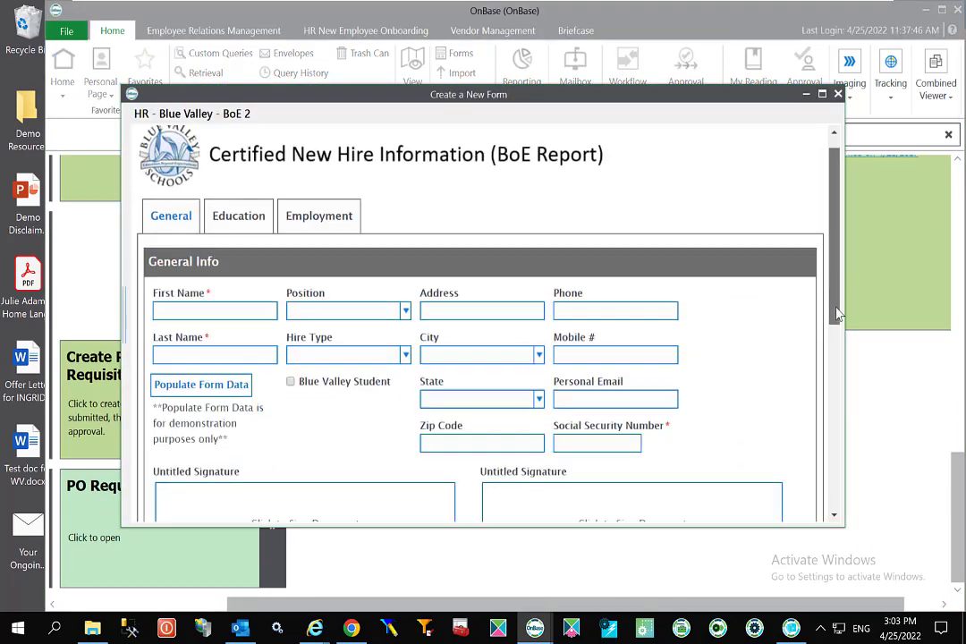
scroll(841, 268, up, 3)
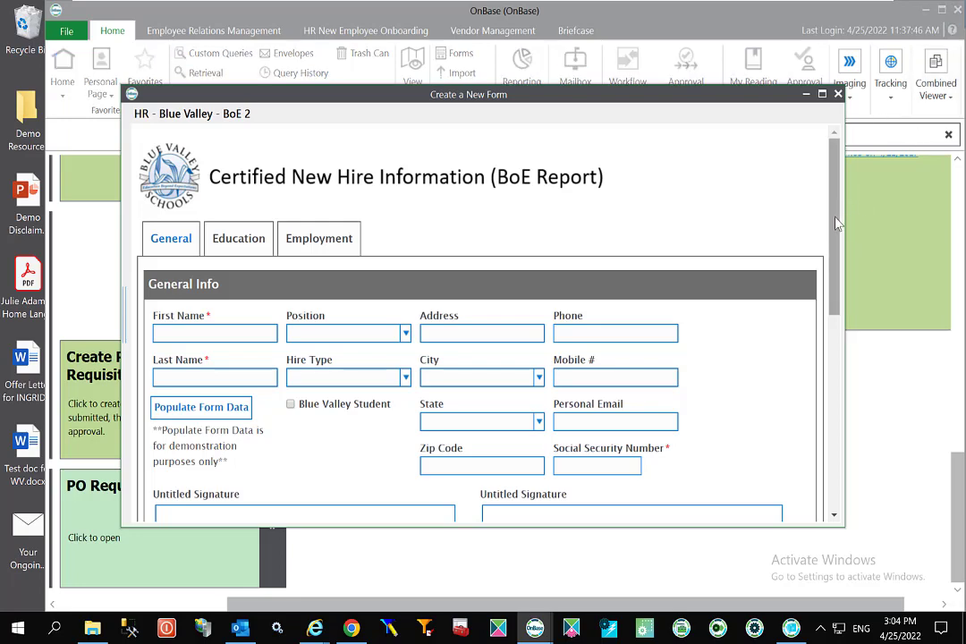
scroll(252, 284, down, 3)
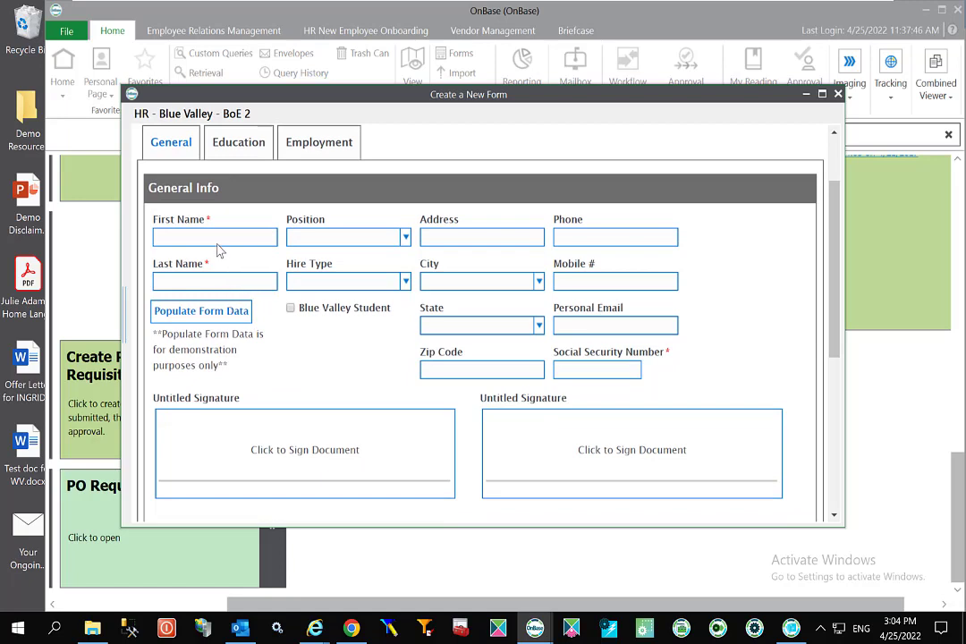
click(201, 313)
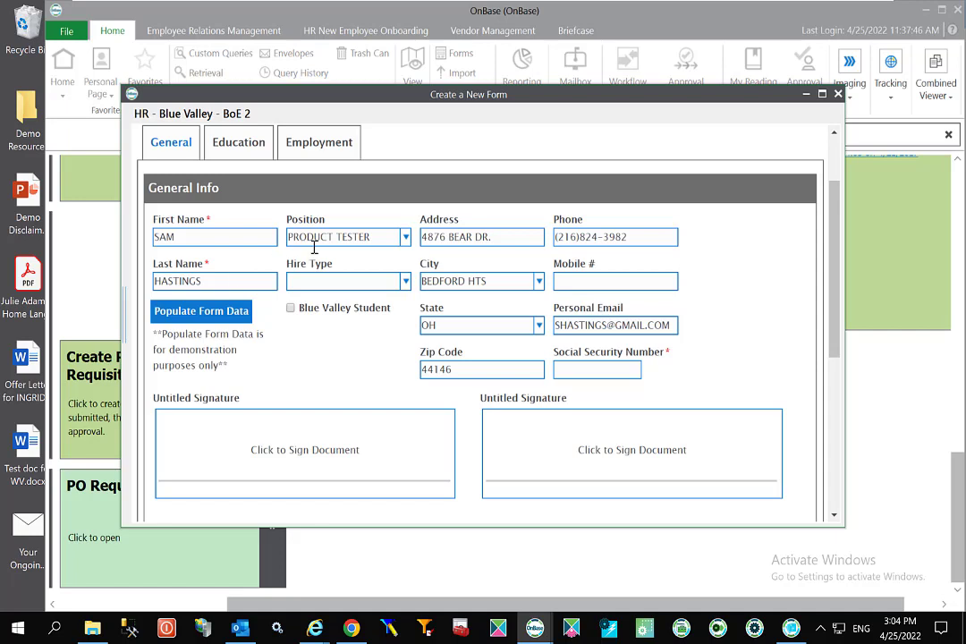
- Mark the new hire as a Blue Valley Student and set the Hire Type to Rehire
click(292, 316)
click(291, 308)
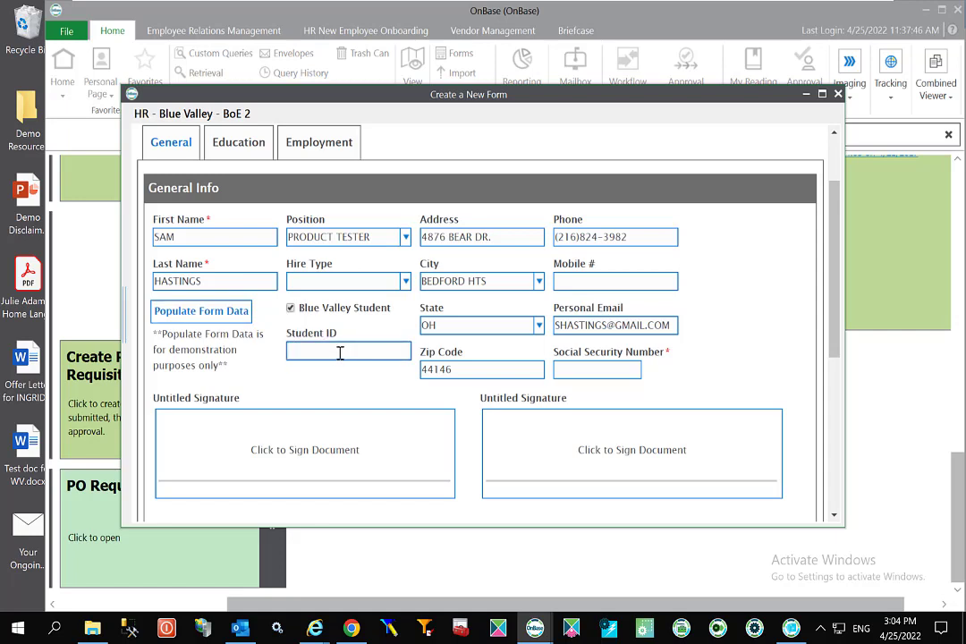
click(347, 281)
click(317, 330)
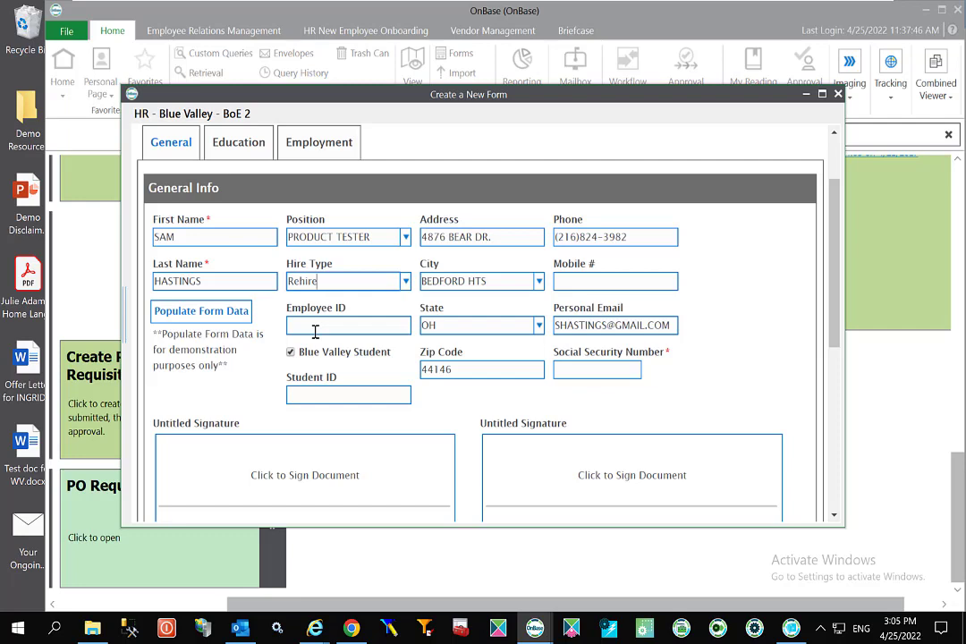
- Review the form's resume and cover letter upload areas, and view its Employment and Education history sections
scroll(416, 392, down, 10)
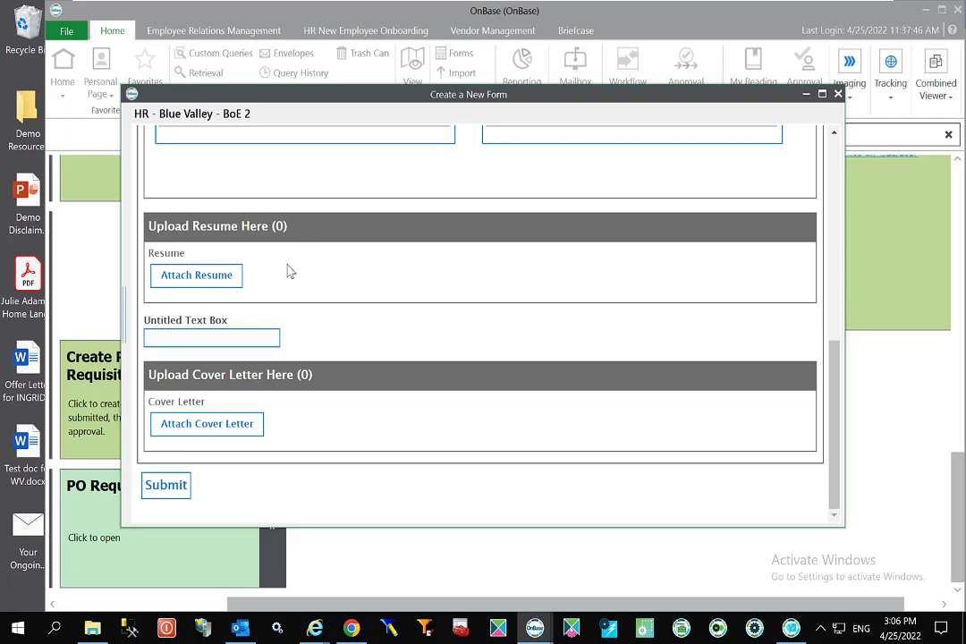
scroll(376, 411, up, 5)
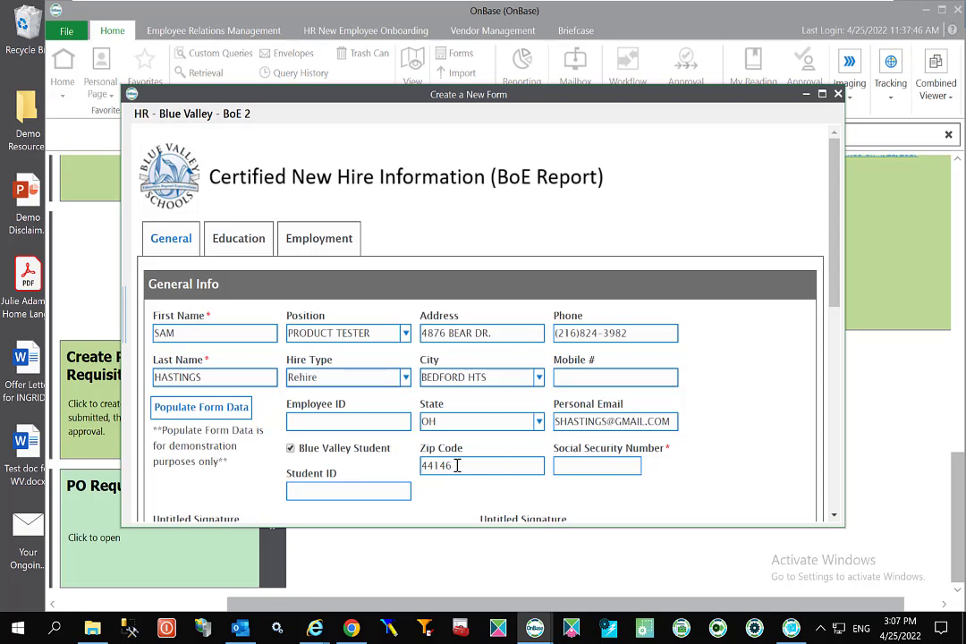
click(297, 249)
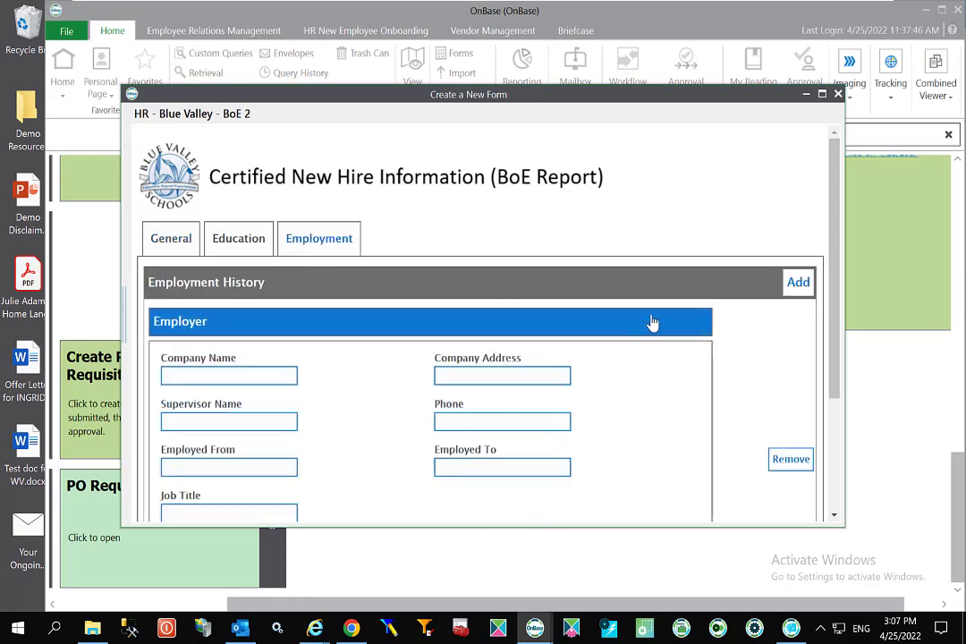
click(231, 234)
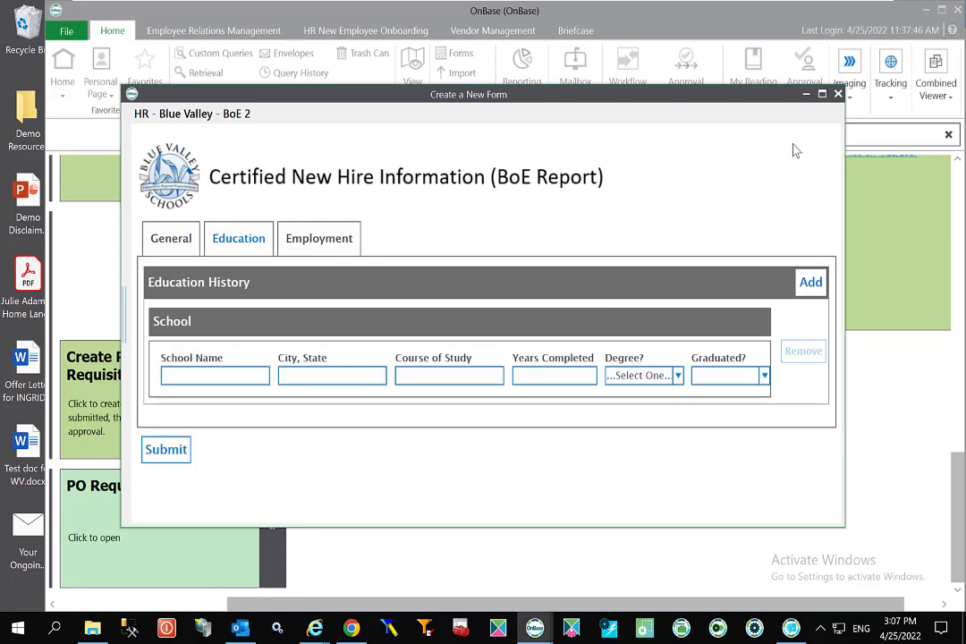
- Close the HR - Blue Valley - BoE 2 form without submitting it and return to the first row of home page tiles
click(836, 95)
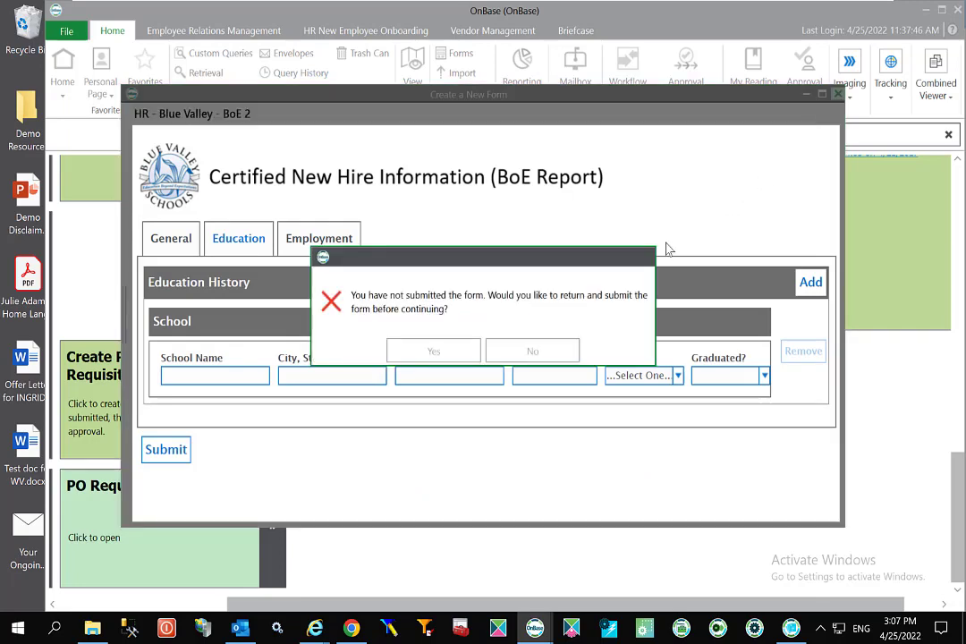
click(528, 352)
scroll(474, 258, up, 5)
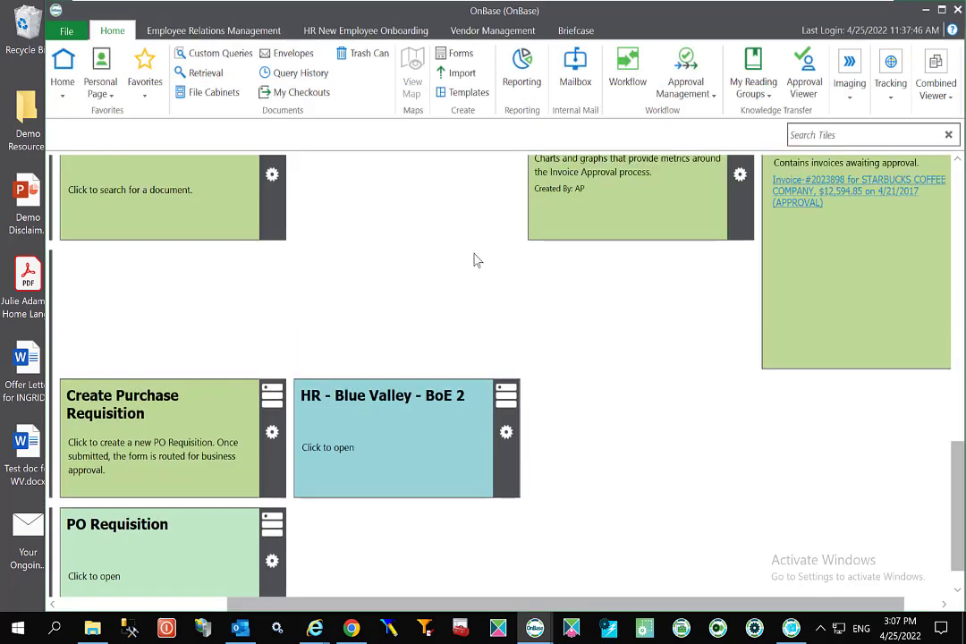
scroll(476, 261, up, 5)
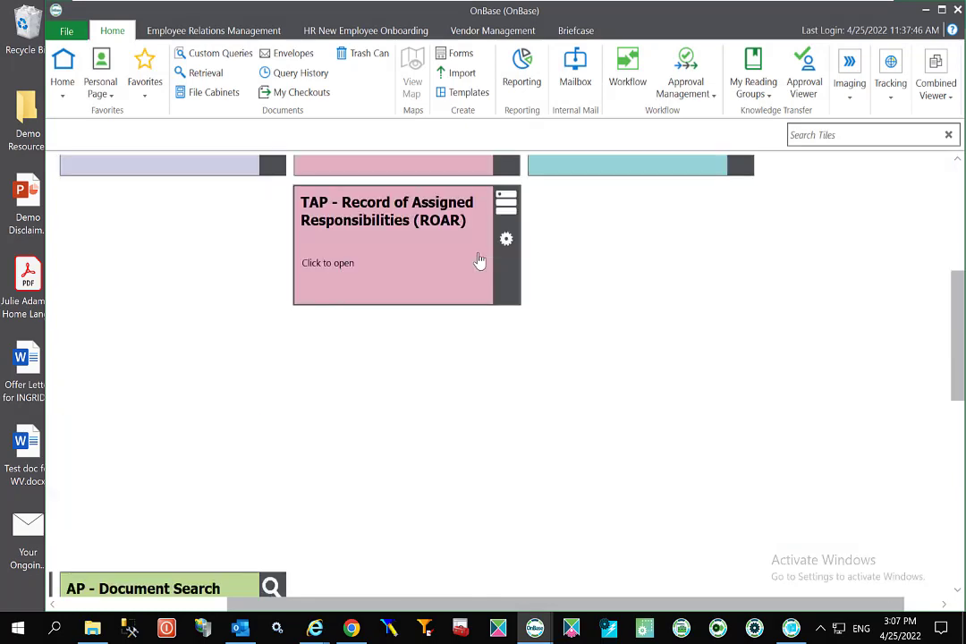
drag(956, 287, 956, 174)
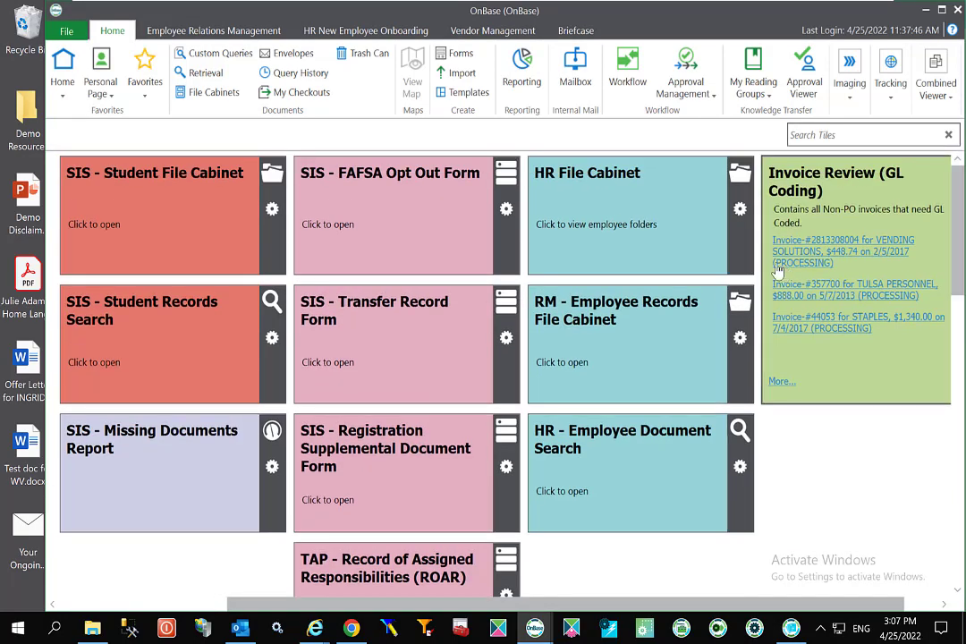
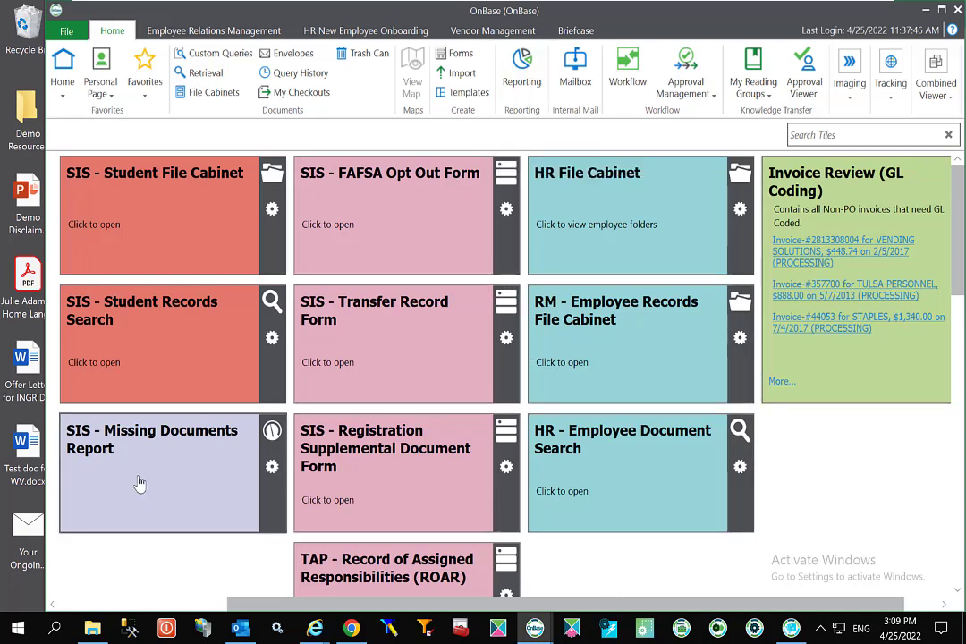
- View the HR - Missing I-9 Exception Report in a maximized window, examining its department chart and employee list, and close it
click(654, 450)
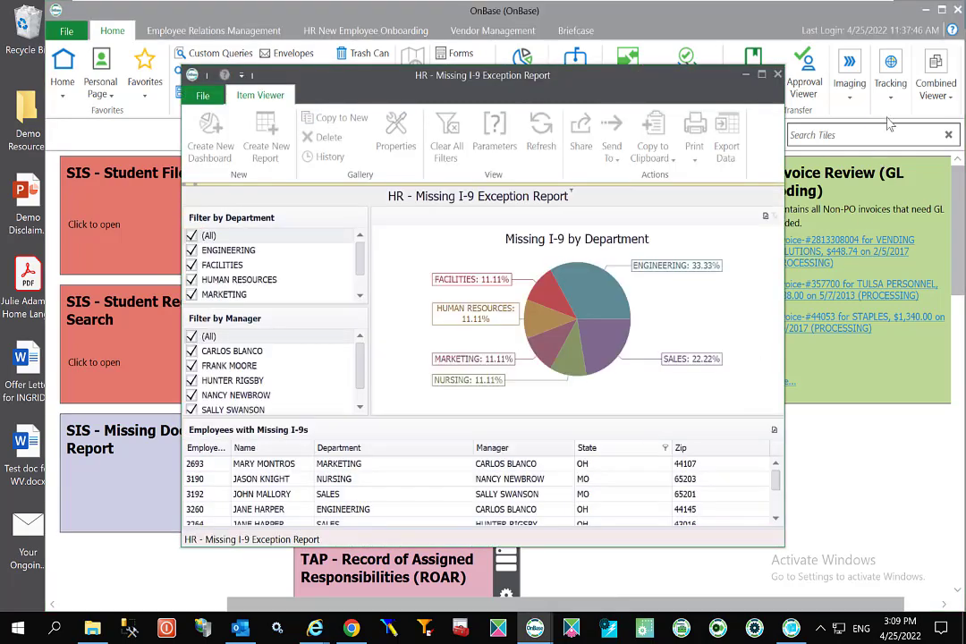
click(761, 75)
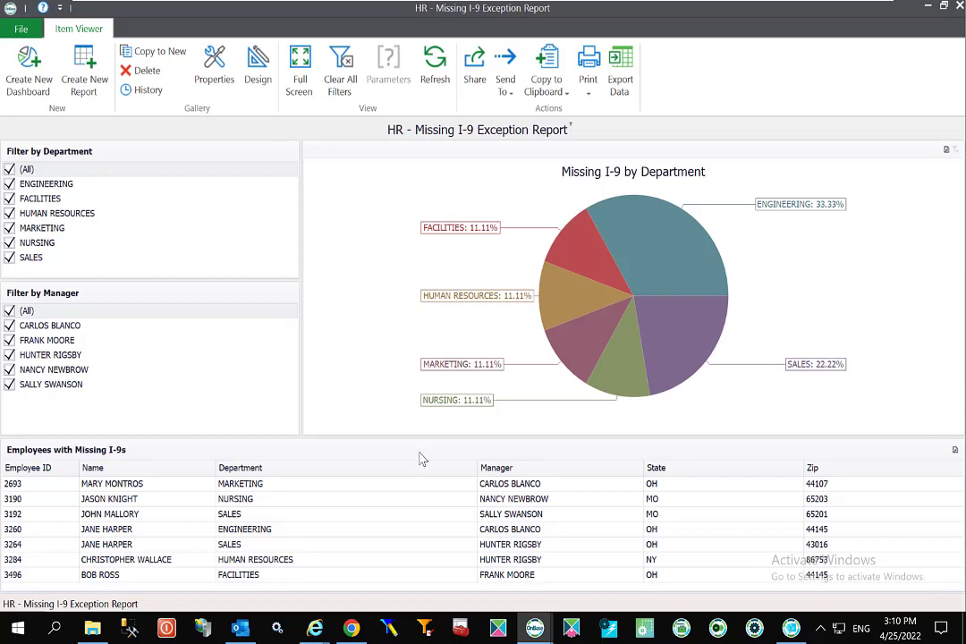
click(959, 13)
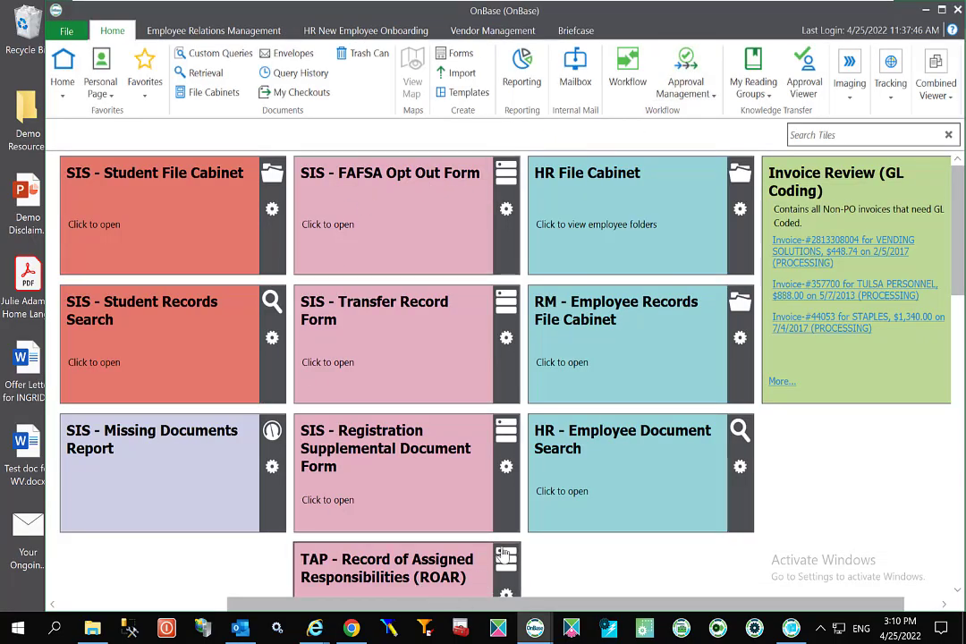
- Open the RM - Employee Records File Cabinet in a maximized window, look through its employee record folders, and close it
click(597, 324)
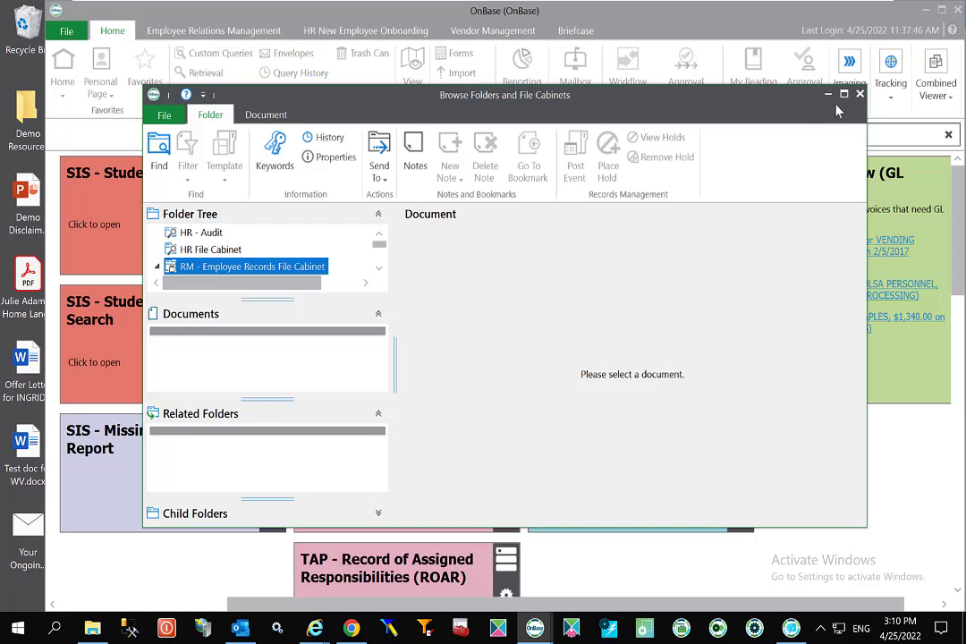
click(843, 93)
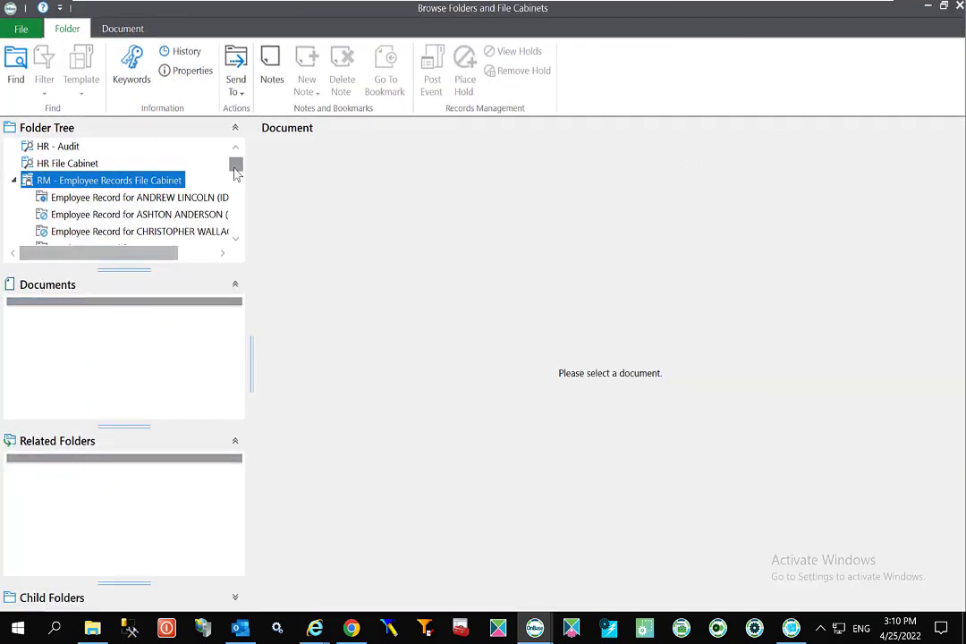
scroll(236, 173, down, 5)
scroll(134, 197, up, 5)
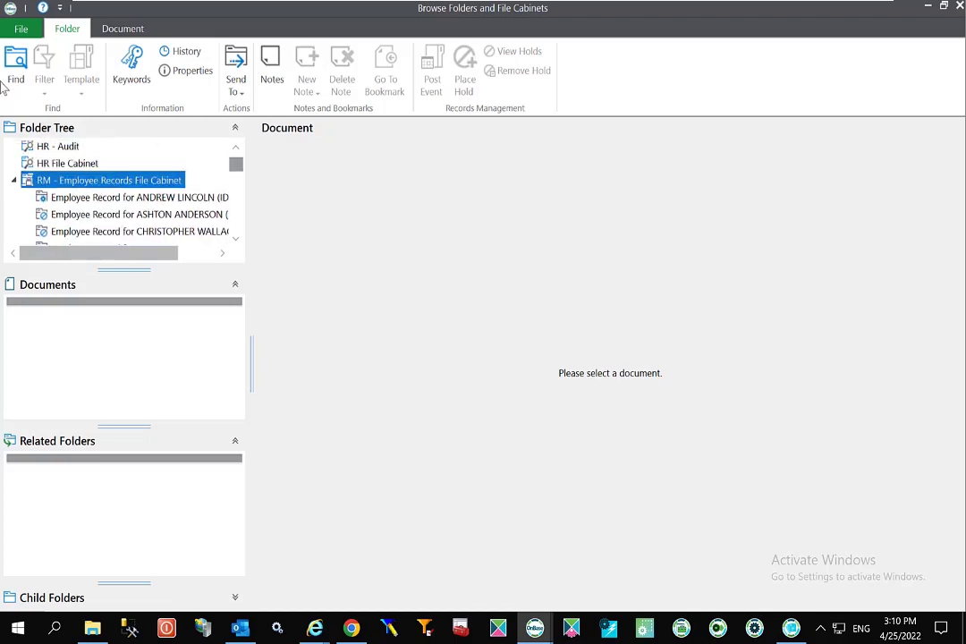
click(20, 31)
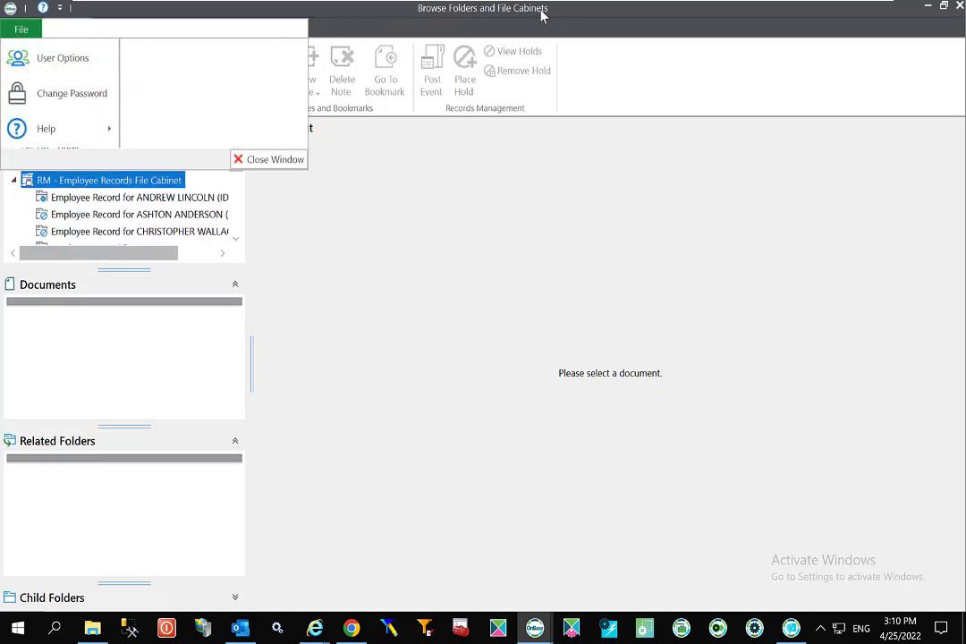
click(958, 7)
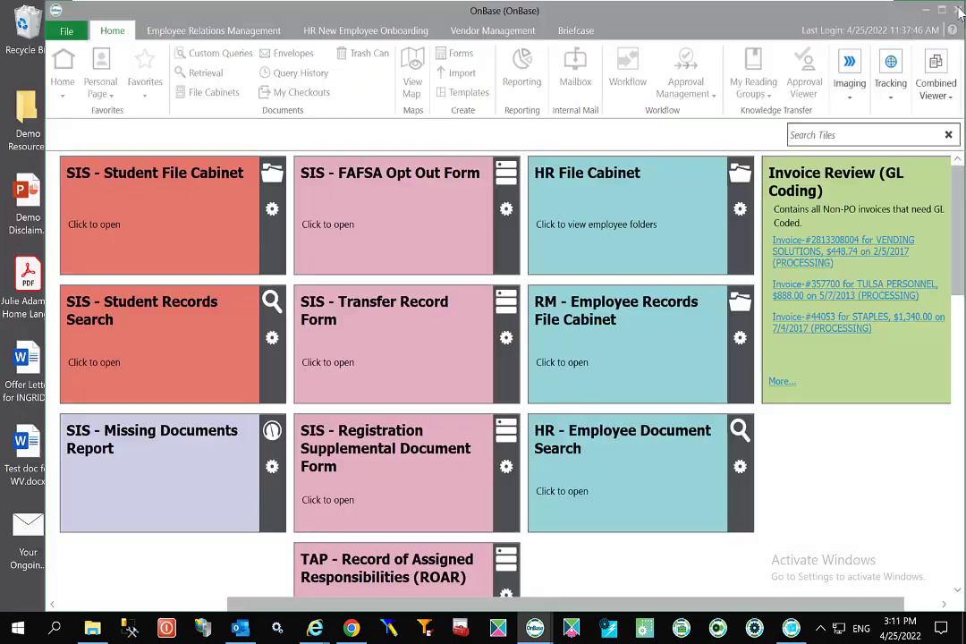
- Open Records Management Administration and find all folders of the RM - Employee Record type
click(66, 31)
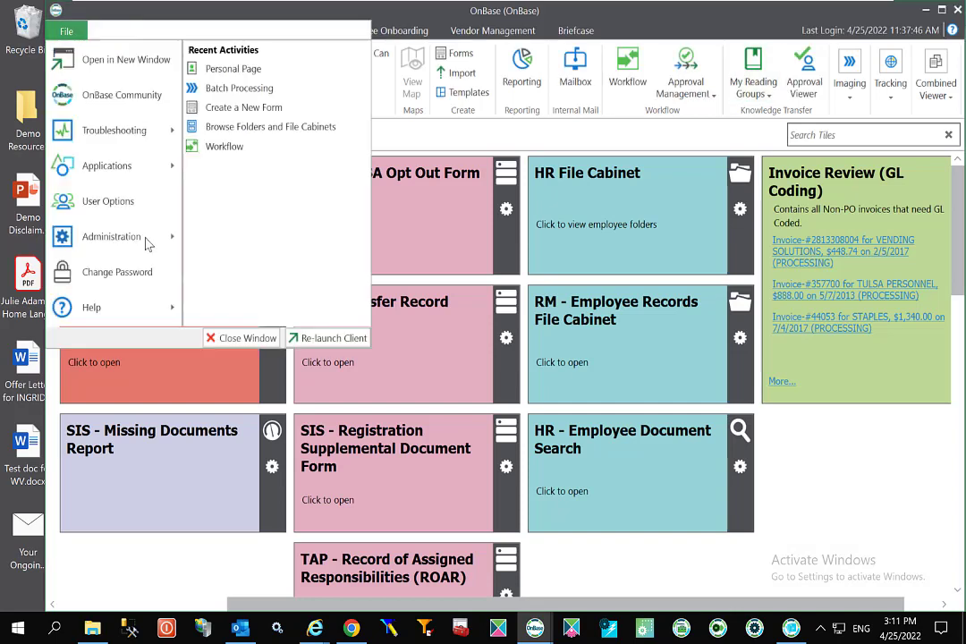
click(131, 248)
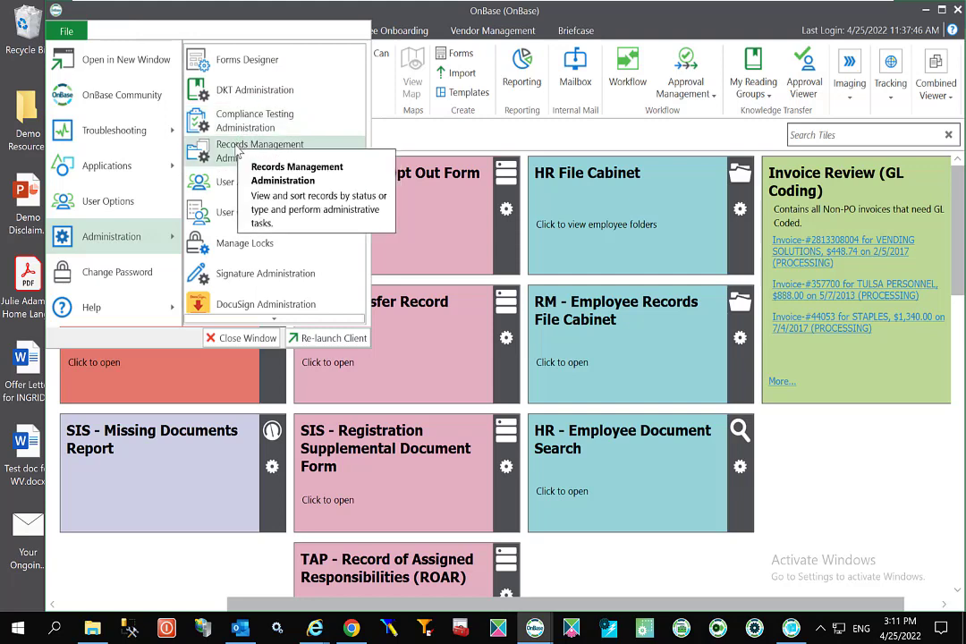
click(298, 163)
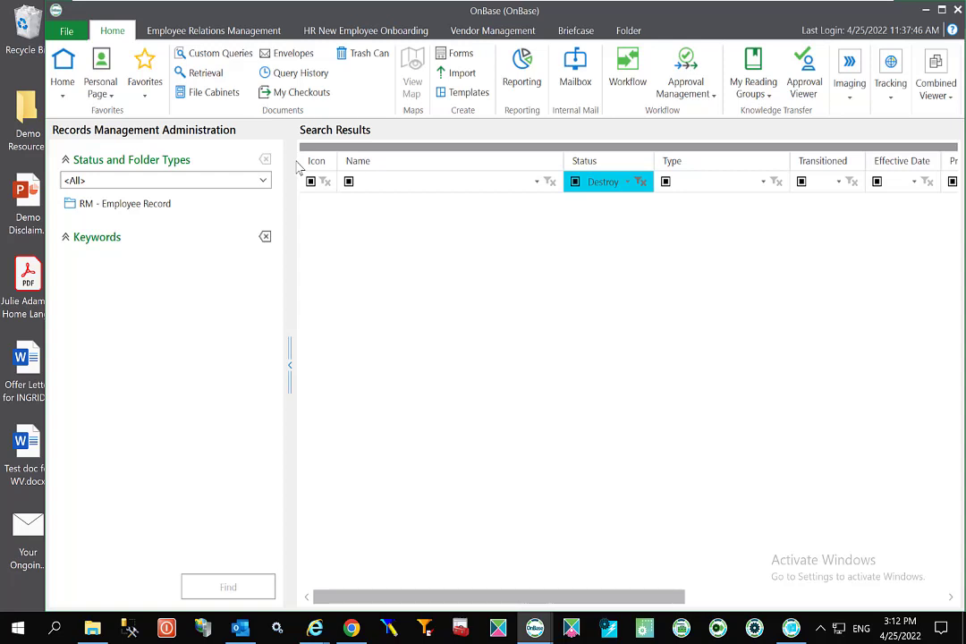
click(84, 204)
click(194, 593)
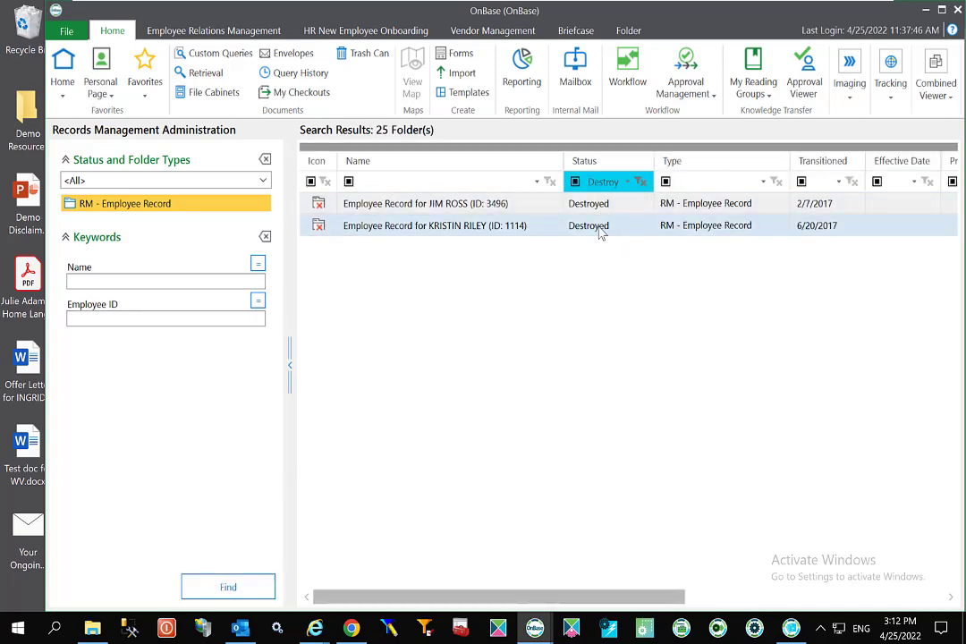
- Clear the Status filter to look over all employee records, and filter the list by the Destroyed status
click(641, 182)
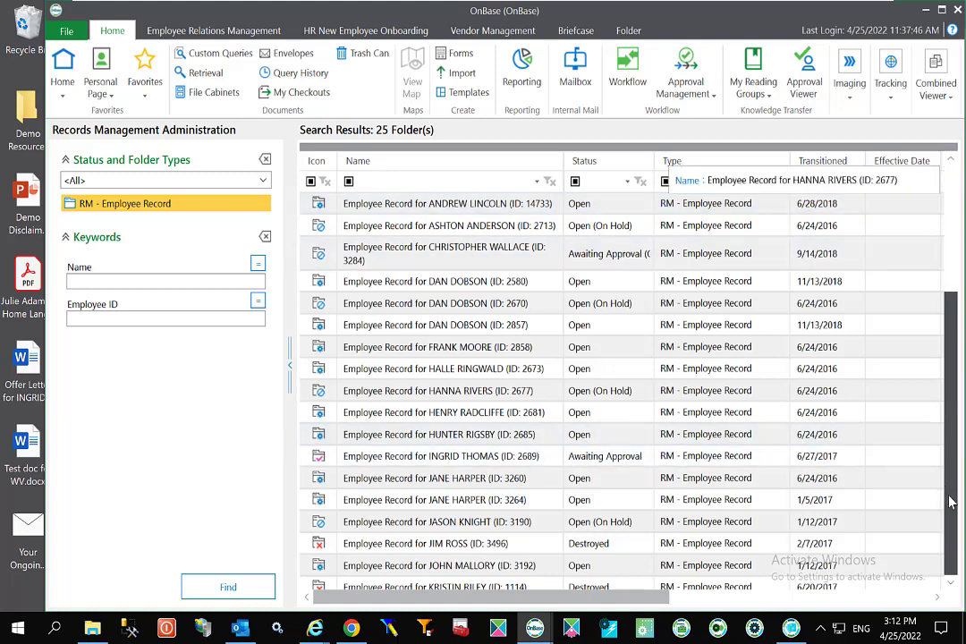
scroll(950, 502, down, 3)
scroll(953, 487, up, 3)
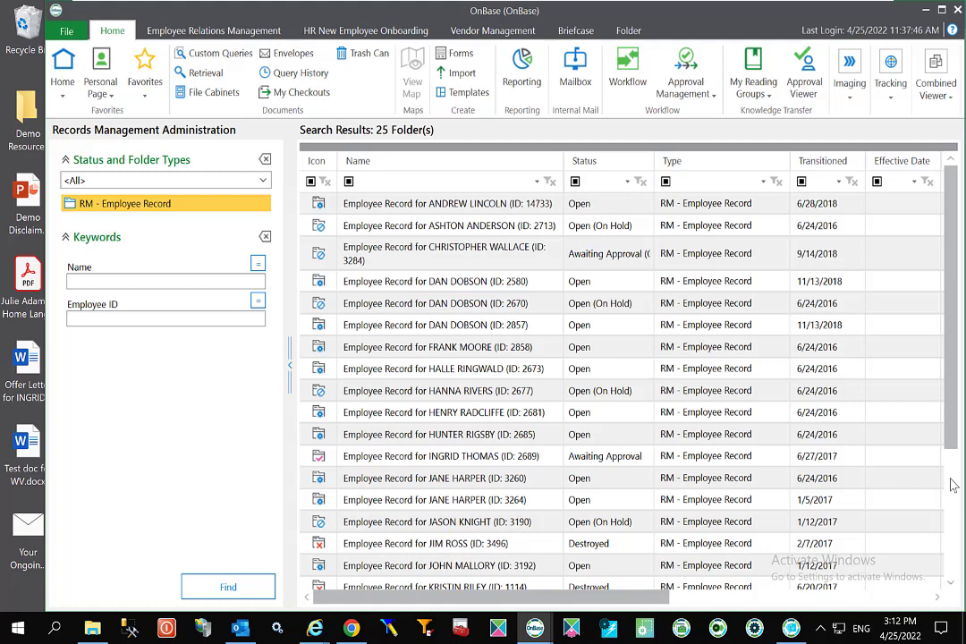
click(629, 183)
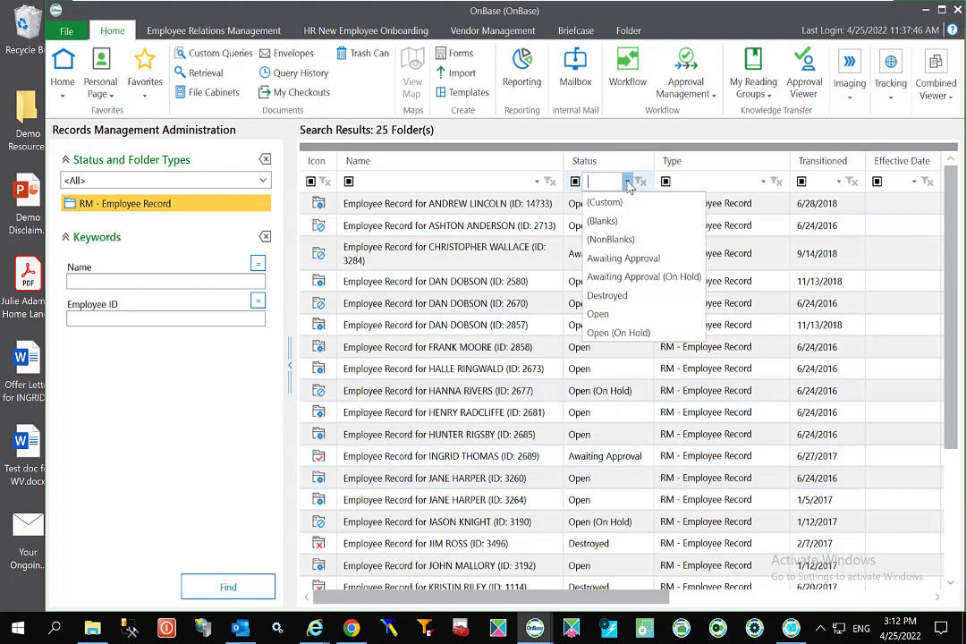
click(623, 296)
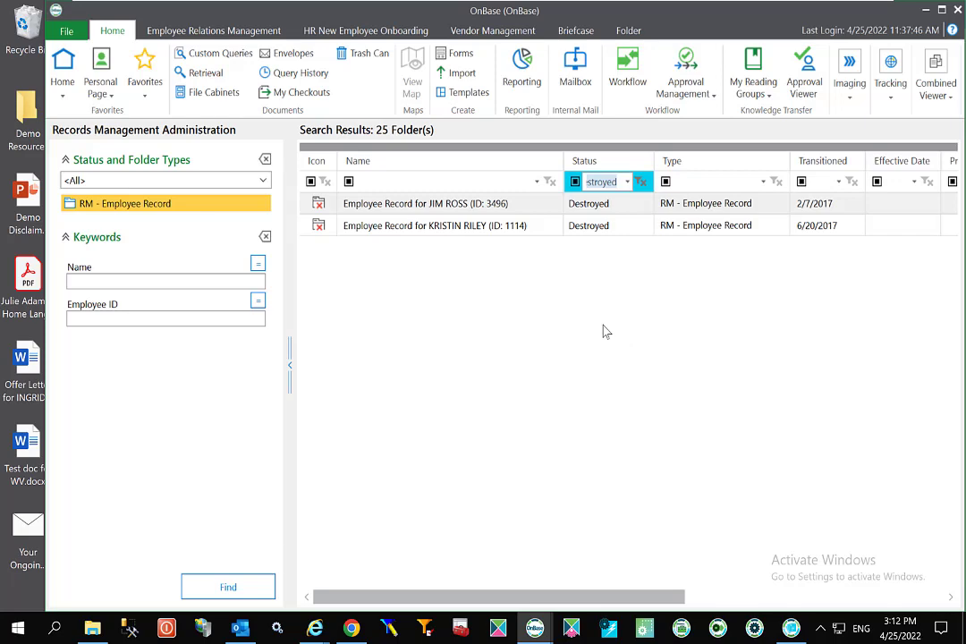
- Open the second destroyed employee record and view the certificate of destruction for its HR - W-4 document
click(489, 232)
double_click(489, 232)
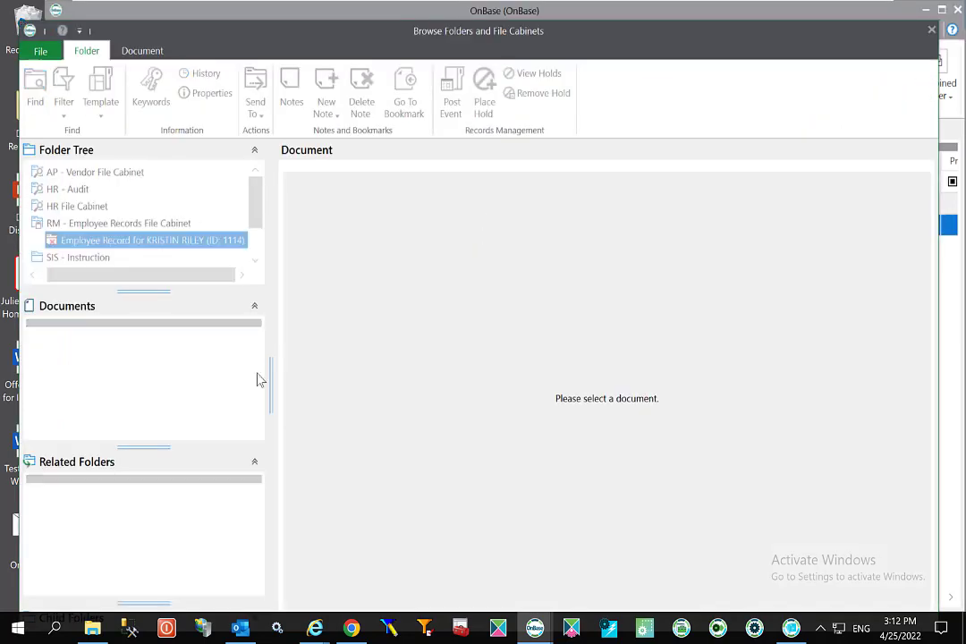
click(179, 391)
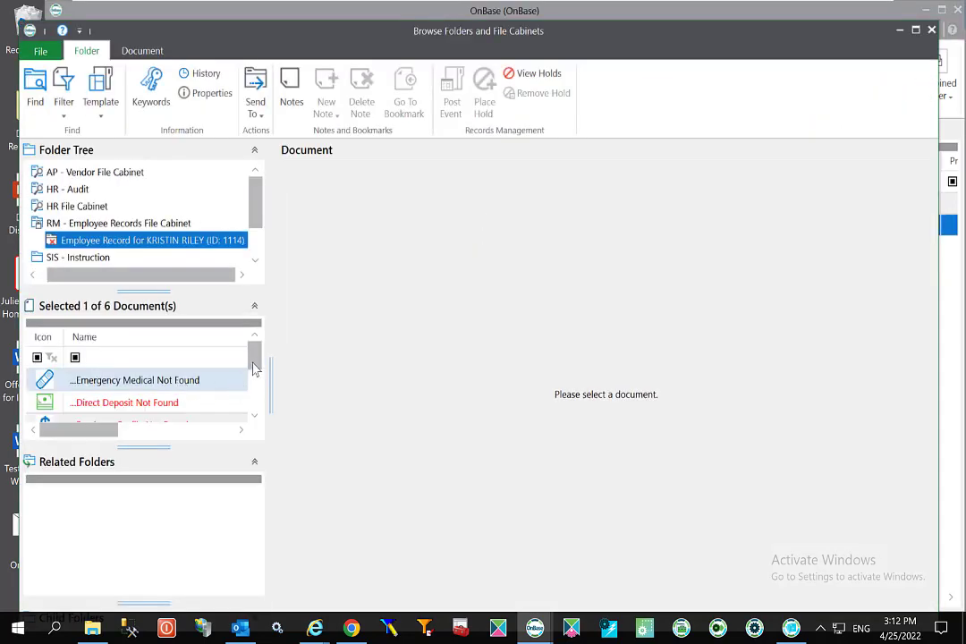
scroll(255, 409, down, 3)
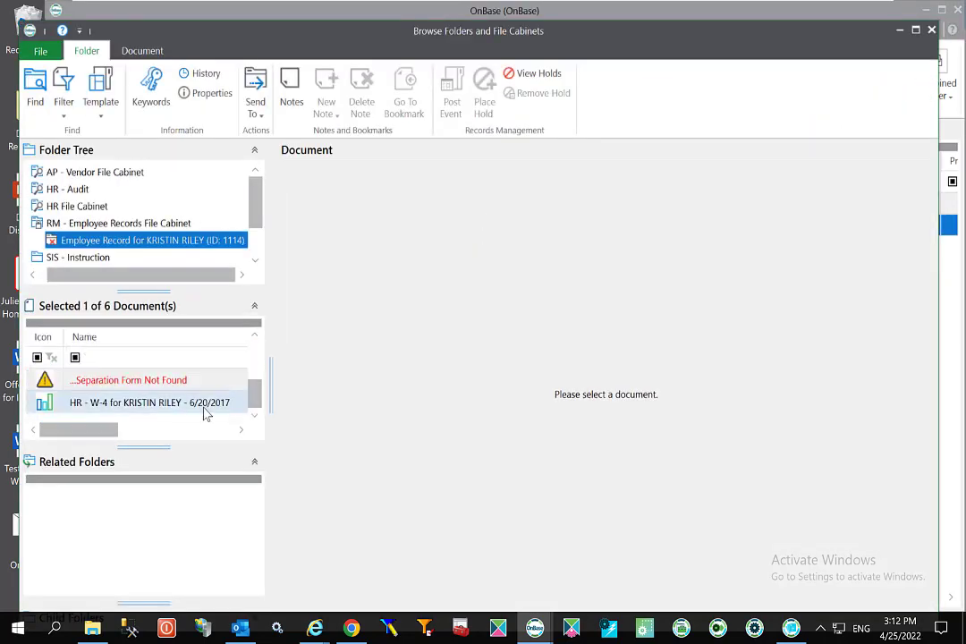
click(205, 412)
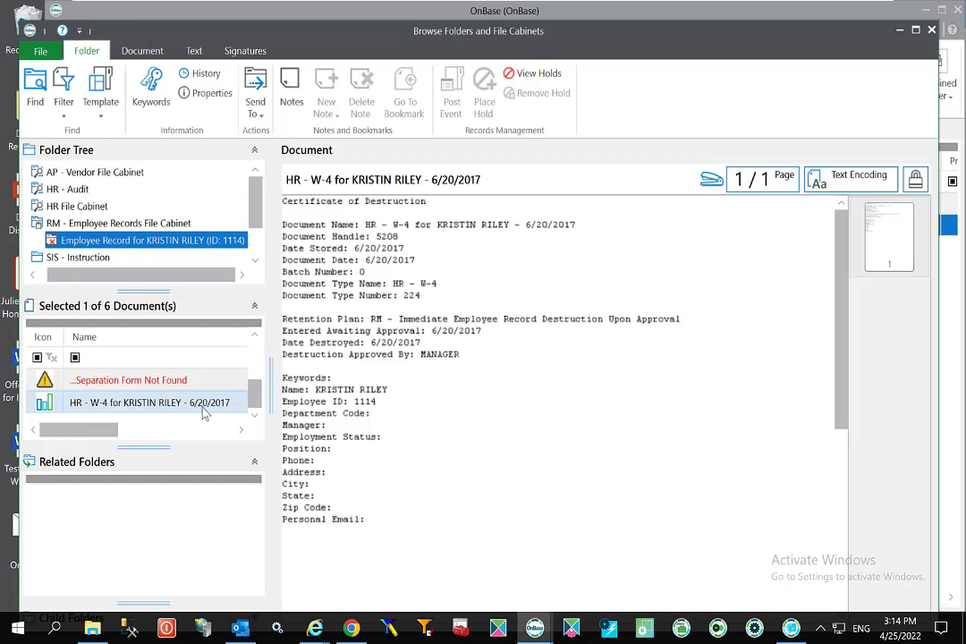
click(204, 412)
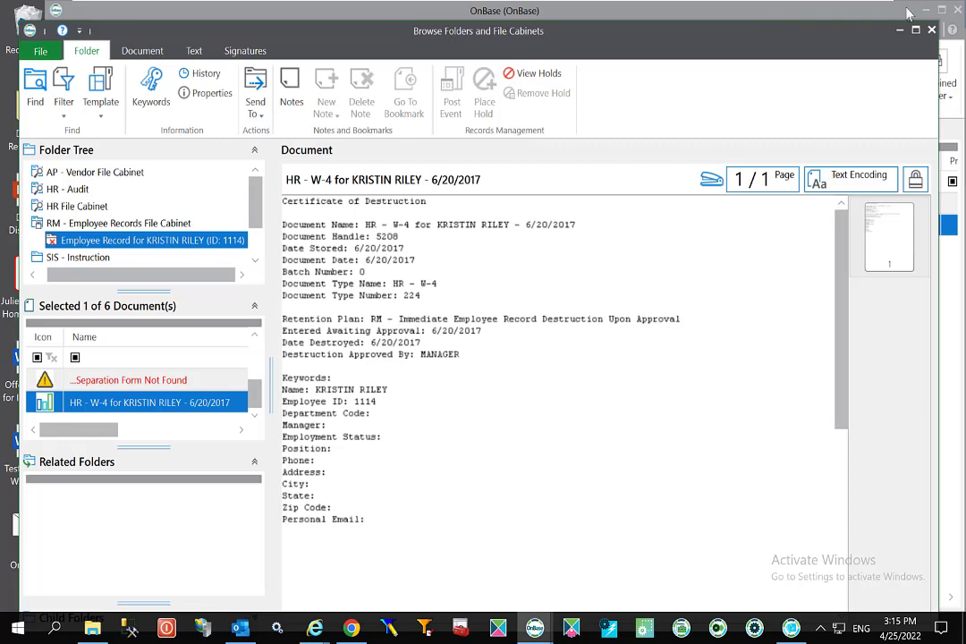
mouse_move(734, 4)
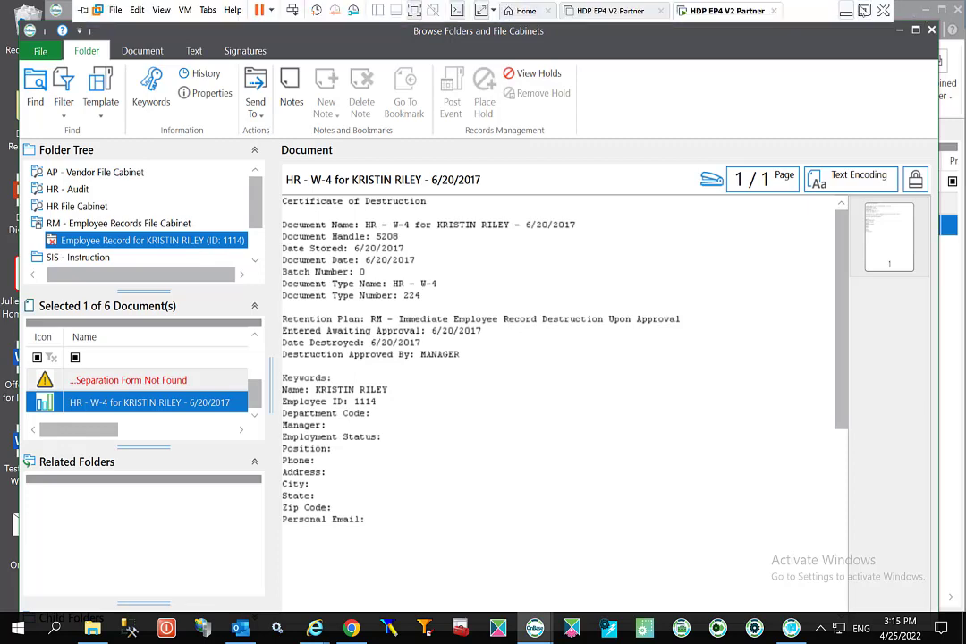
key(ctrl+alt+Return)
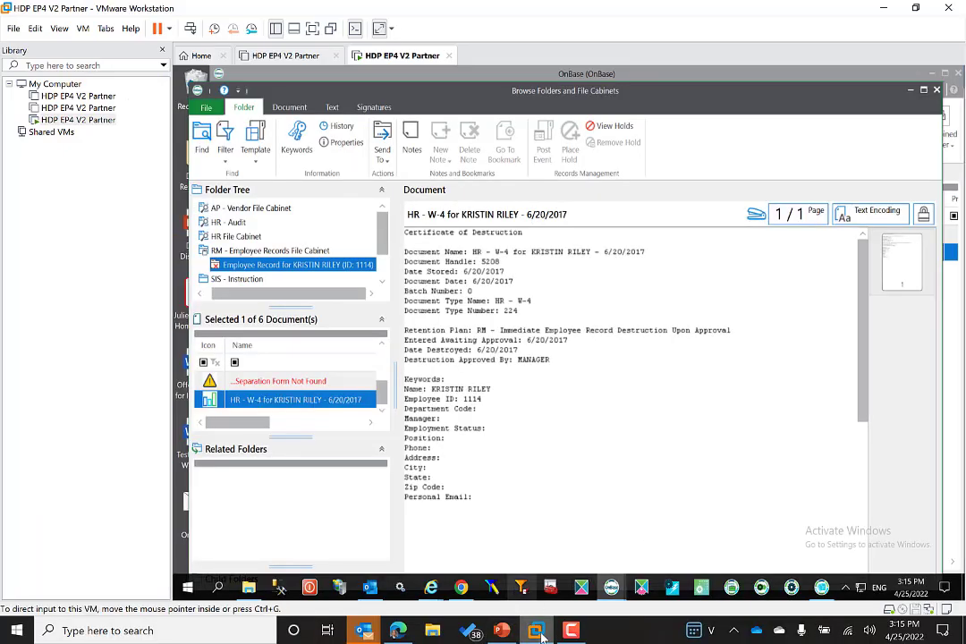
click(571, 632)
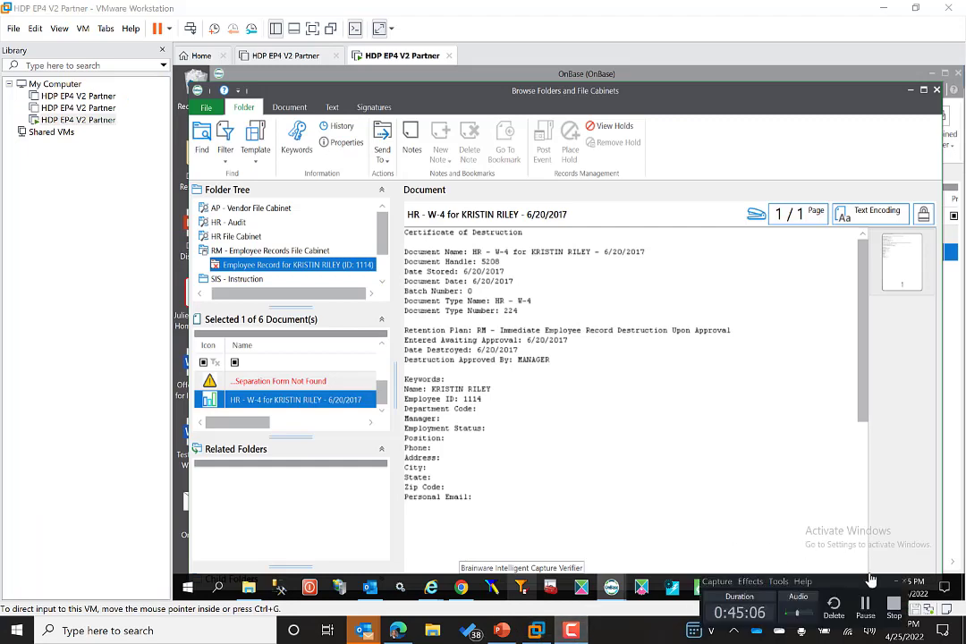